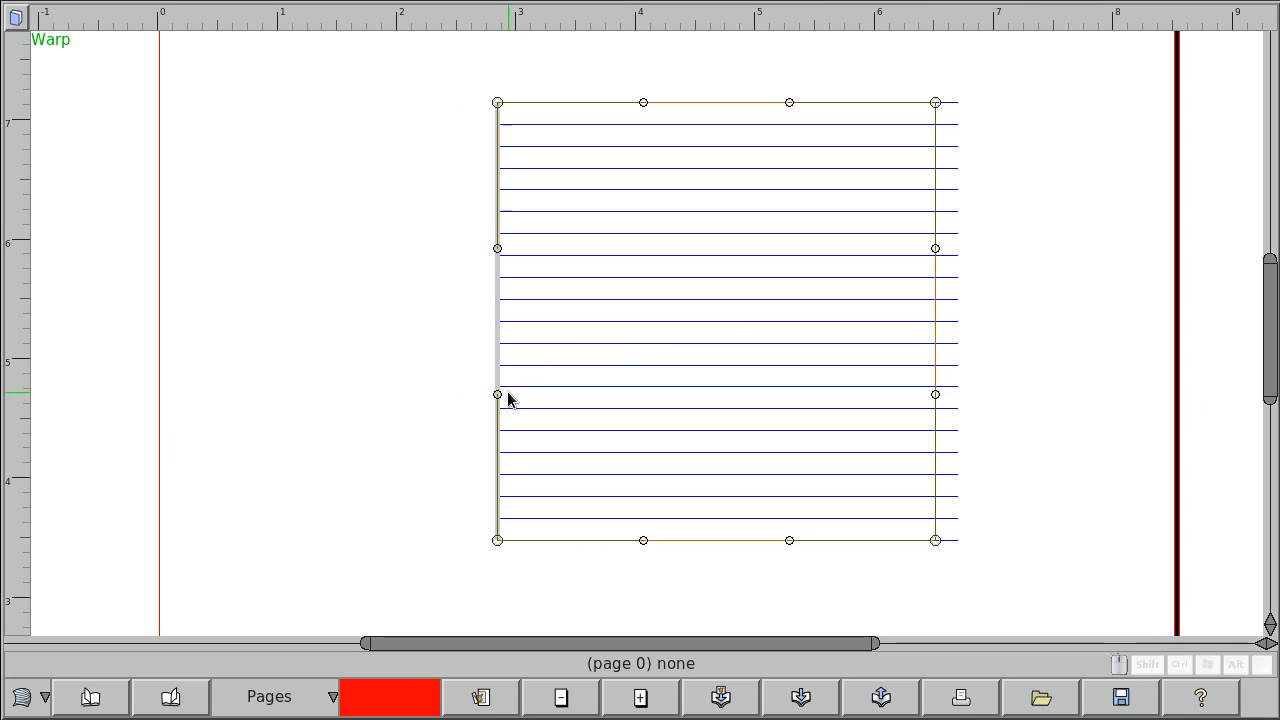
Warp the line mesh by moving control handles on its left, bottom, top and right edges and shifting the lower-right corner outward.
{"action": "left_click_drag", "start_coordinate": [503, 395], "coordinate": [588, 366]}
{"action": "left_click_drag", "start_coordinate": [789, 540], "coordinate": [805, 468]}
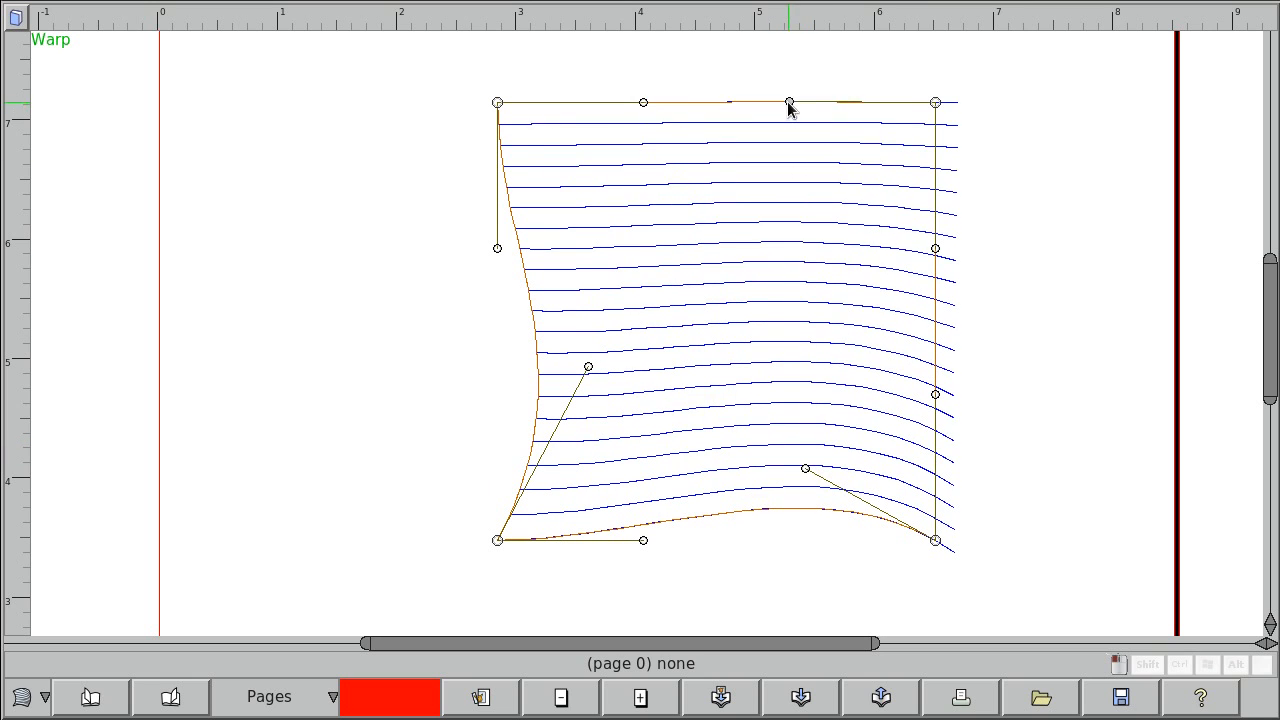
{"action": "left_click_drag", "start_coordinate": [789, 102], "coordinate": [808, 217]}
{"action": "left_click_drag", "start_coordinate": [935, 248], "coordinate": [1023, 249]}
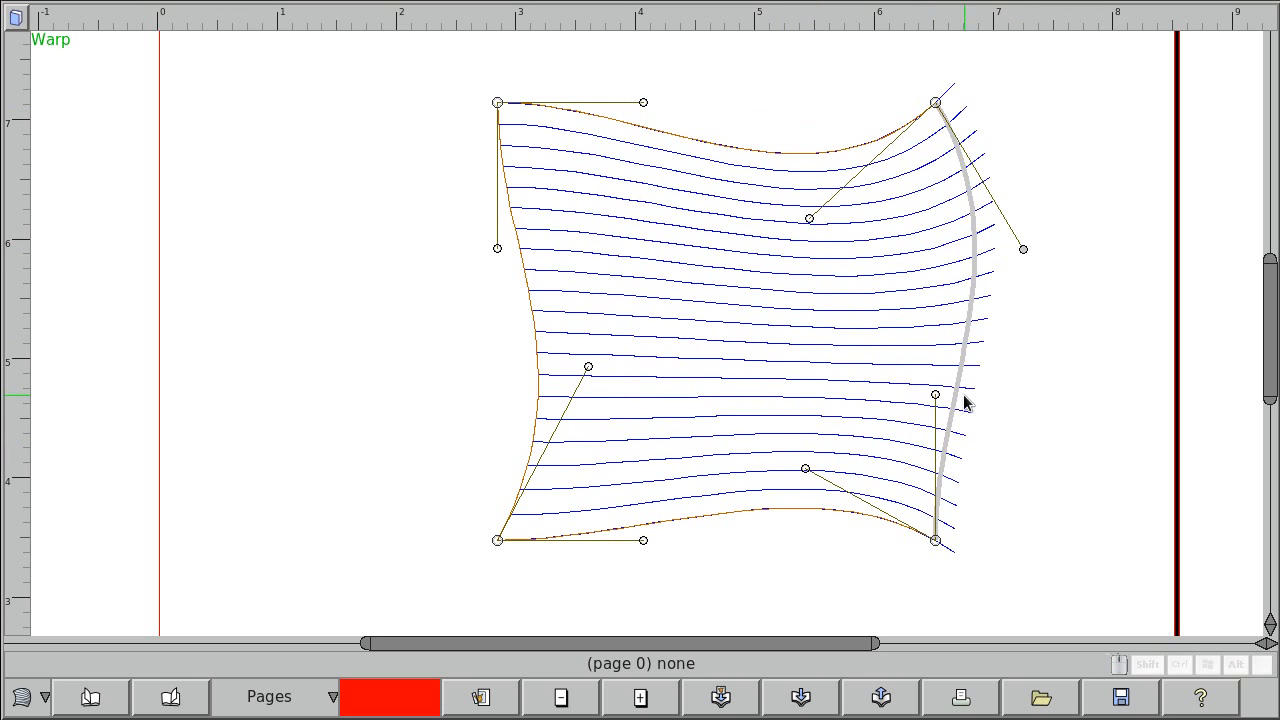
{"action": "left_click_drag", "start_coordinate": [937, 396], "coordinate": [971, 394]}
{"action": "mouse_move", "coordinate": [935, 542]}
{"action": "left_mouse_down"}
{"action": "mouse_move", "coordinate": [943, 581]}
{"action": "mouse_move", "coordinate": [940, 563]}
{"action": "left_mouse_up"}
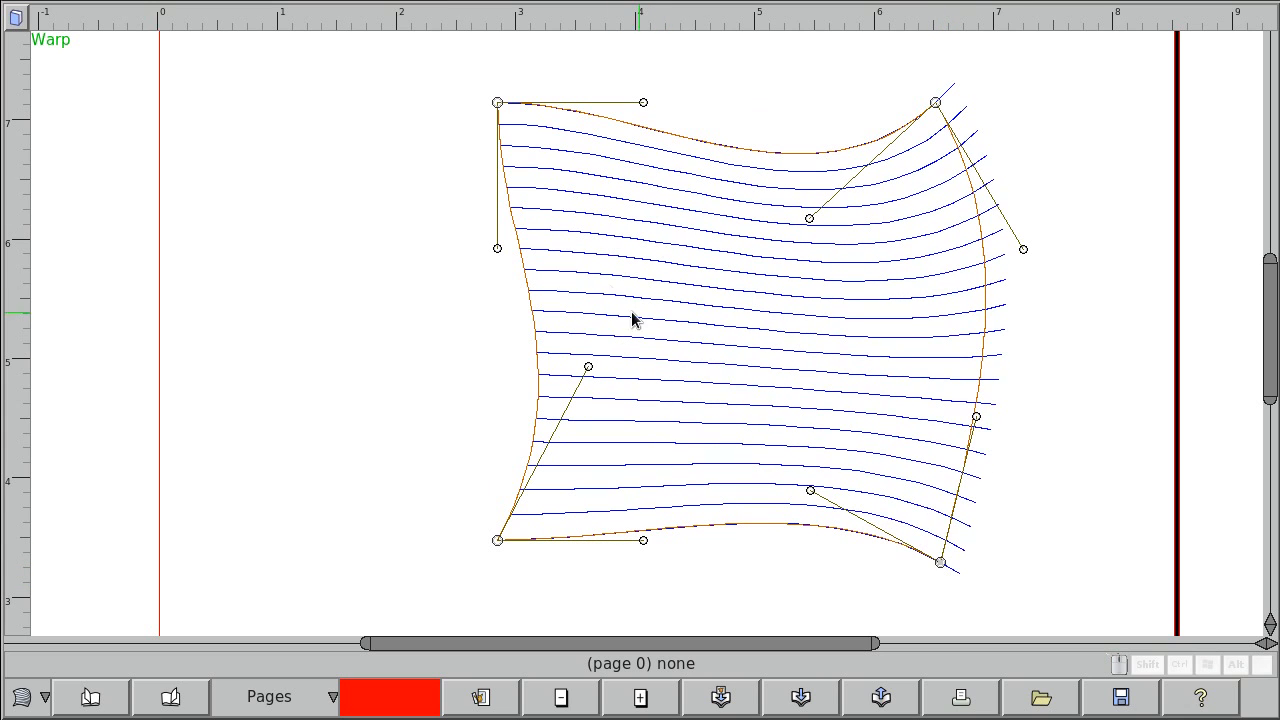
Change the straight line fill to lines radiating from the mesh centre and adjust their spacing to be wider.
{"action": "key", "text": "Right"}
{"action": "key", "text": "Right"}
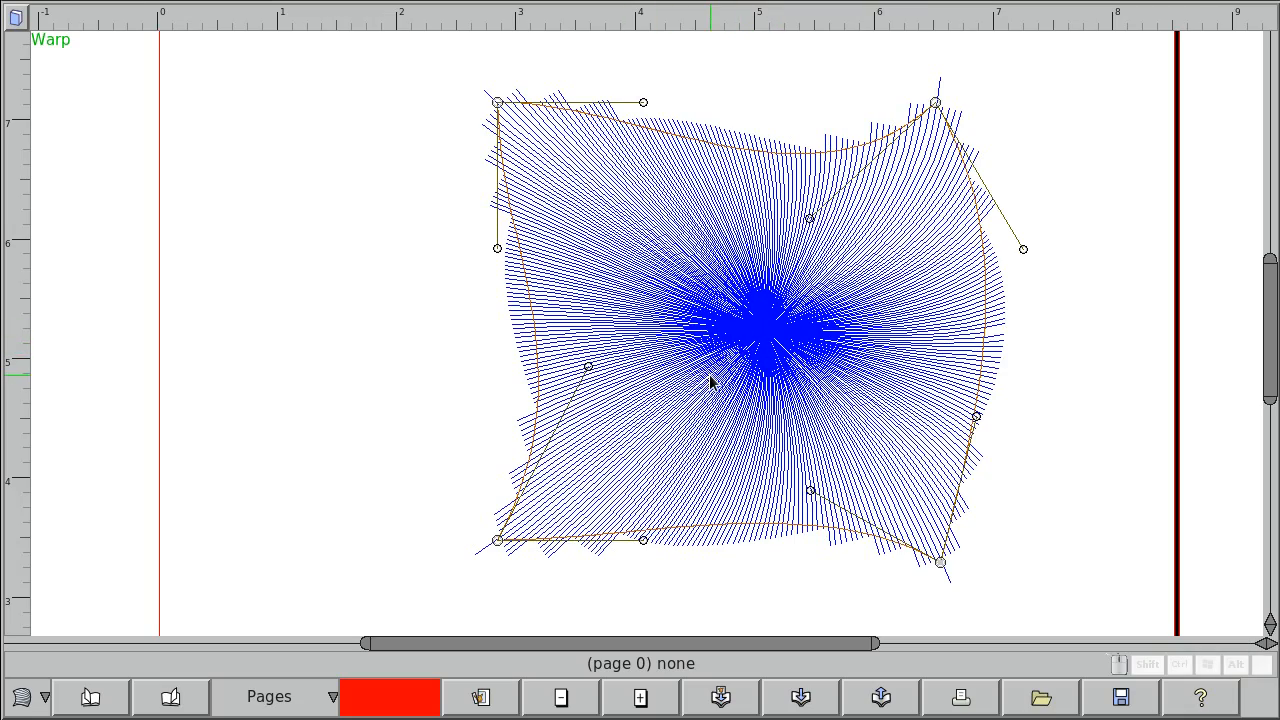
{"action": "key", "text": "s"}
{"action": "key", "text": "s"}
{"action": "key", "text": "s"}
{"action": "key", "text": "s"}
{"action": "key", "text": "s"}
{"action": "key", "text": "s"}
{"action": "key", "text": "s"}
{"action": "key", "text": "s"}
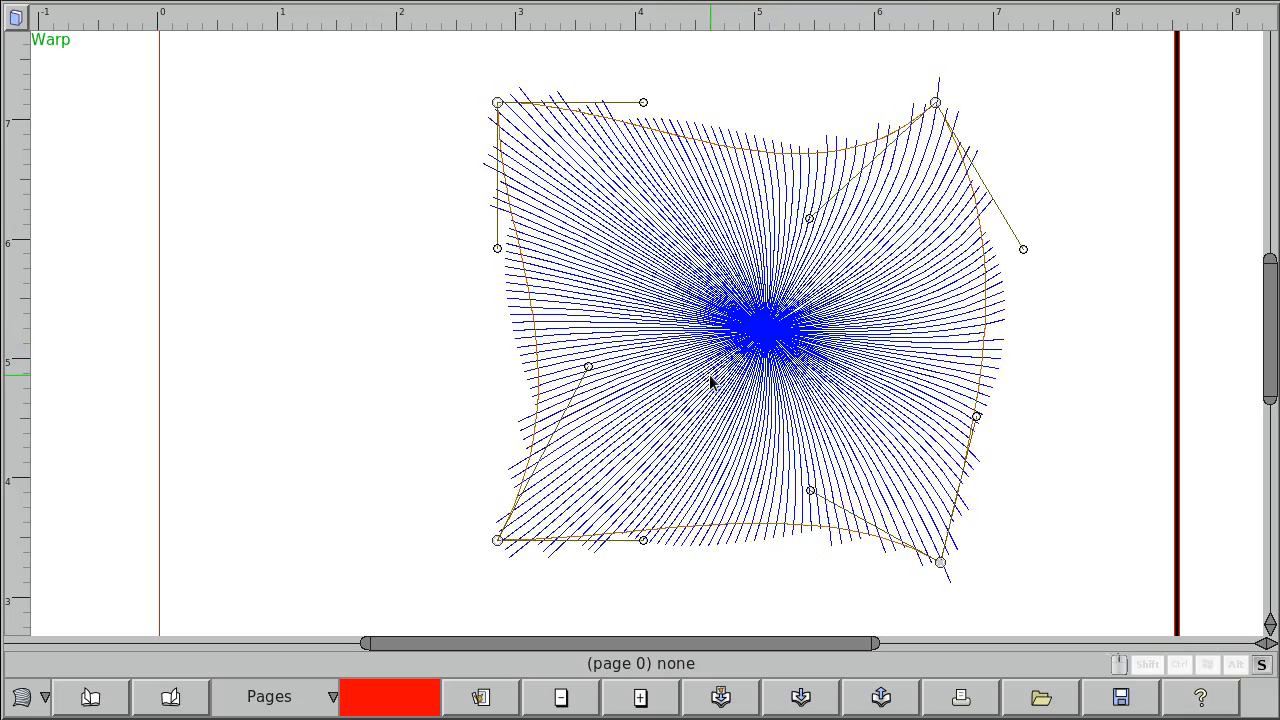
{"action": "key", "text": "s"}
{"action": "key", "text": "s"}
{"action": "key", "text": "s"}
{"action": "key", "text": "shift+s"}
{"action": "key", "text": "shift+s"}
{"action": "key", "text": "shift+s"}
Regenerate the radial lines several times for a different arrangement.
{"action": "key", "text": "r"}
{"action": "key", "text": "r"}
{"action": "key", "text": "r"}
{"action": "key", "text": "r"}
{"action": "key", "text": "r"}
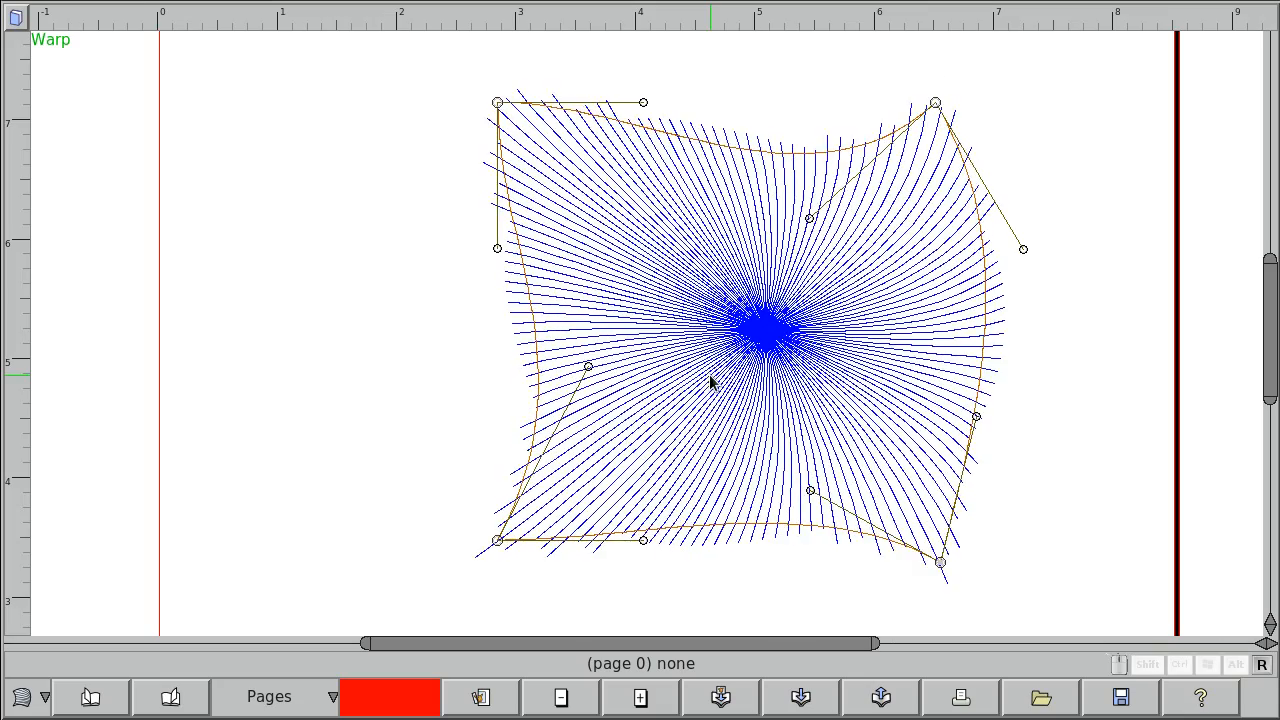
{"action": "key", "text": "r"}
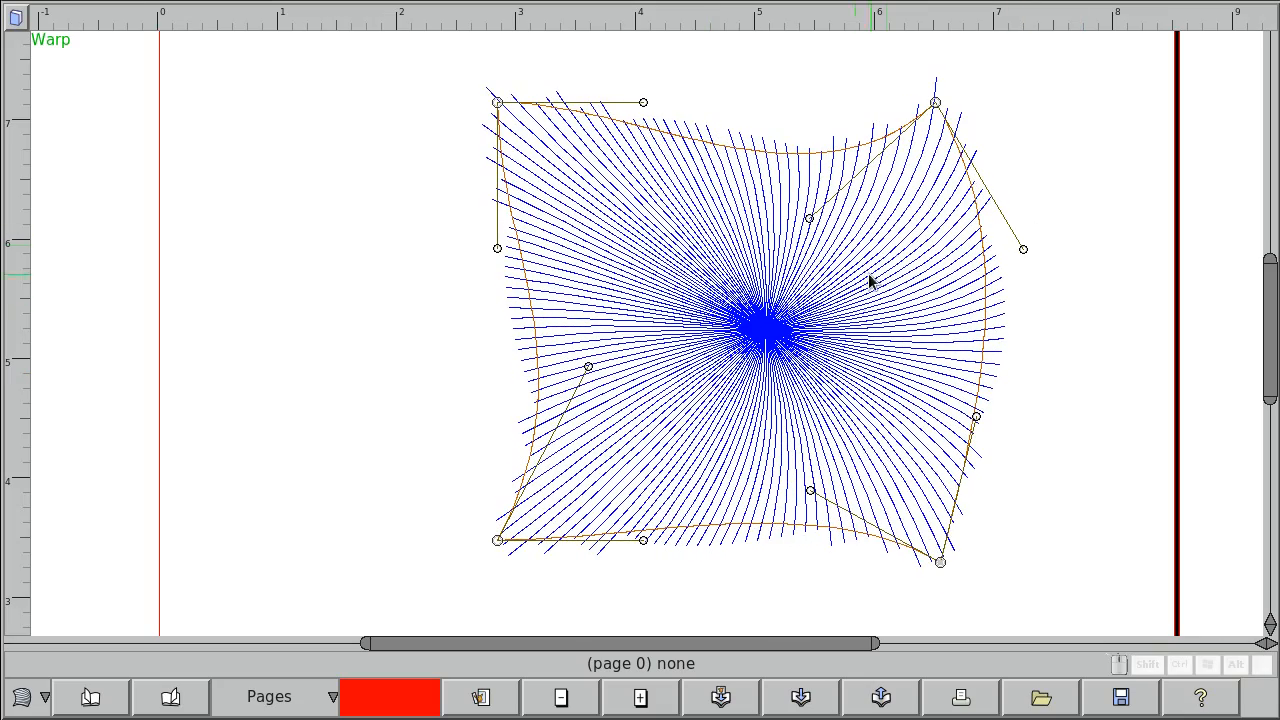
Switch to Orientation mode and adjust the radial pattern's centre, direction and line spacing with the orientation handle.
{"action": "right_click", "coordinate": [790, 340]}
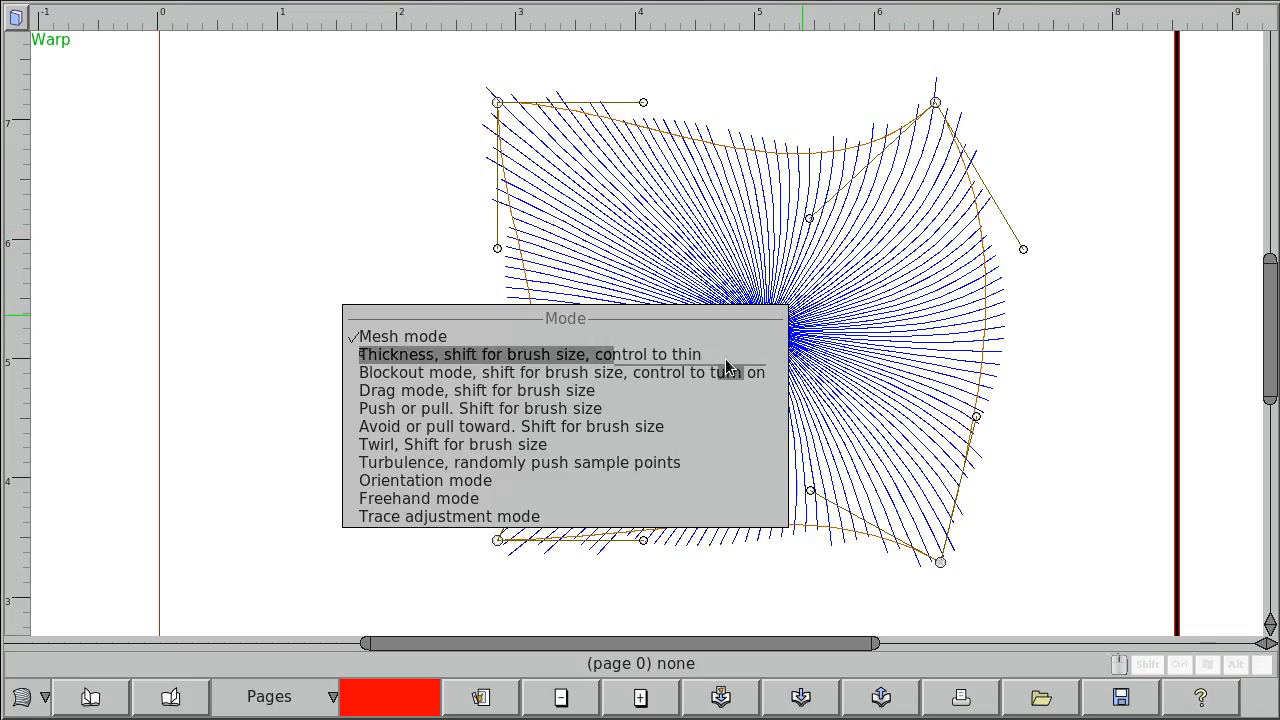
{"action": "left_click", "coordinate": [566, 480]}
{"action": "left_click_drag", "start_coordinate": [763, 335], "coordinate": [812, 408]}
{"action": "left_click_drag", "start_coordinate": [763, 360], "coordinate": [780, 335]}
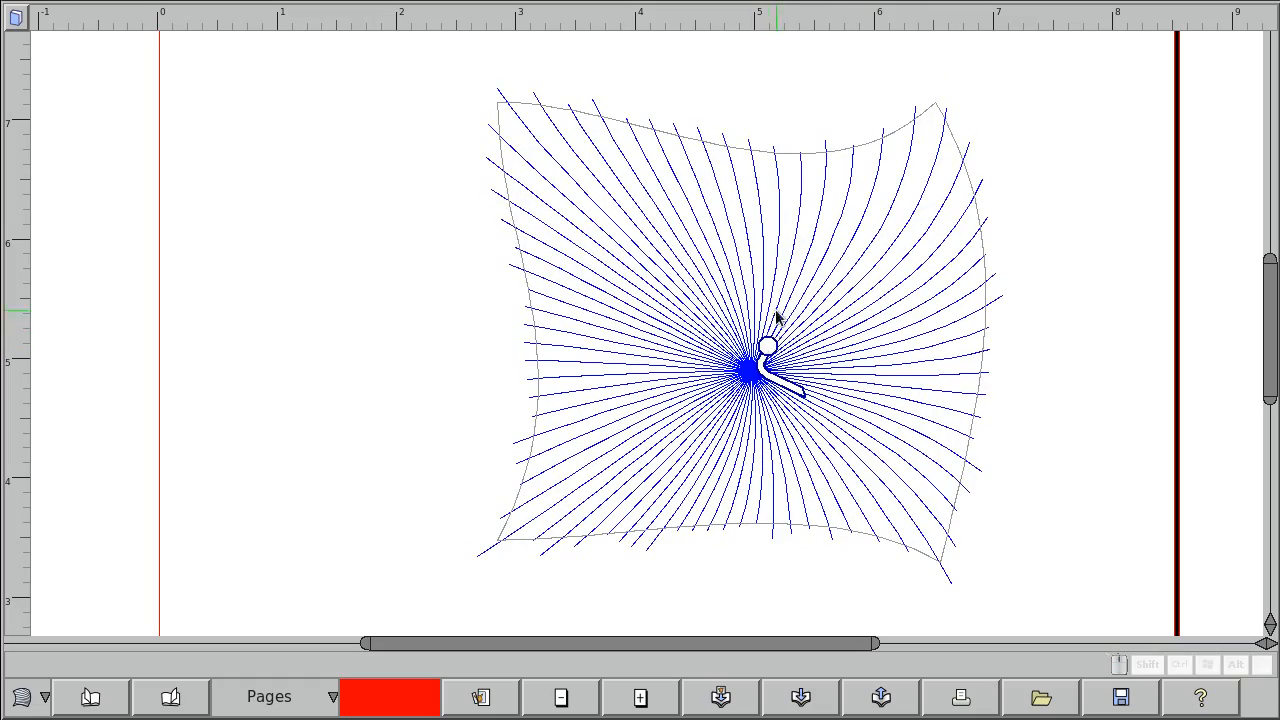
{"action": "left_click_drag", "start_coordinate": [807, 396], "coordinate": [758, 330]}
Change the fill back to parallel lines and orient them diagonally across the mesh.
{"action": "key", "text": "f"}
{"action": "left_click_drag", "start_coordinate": [802, 382], "coordinate": [709, 385]}
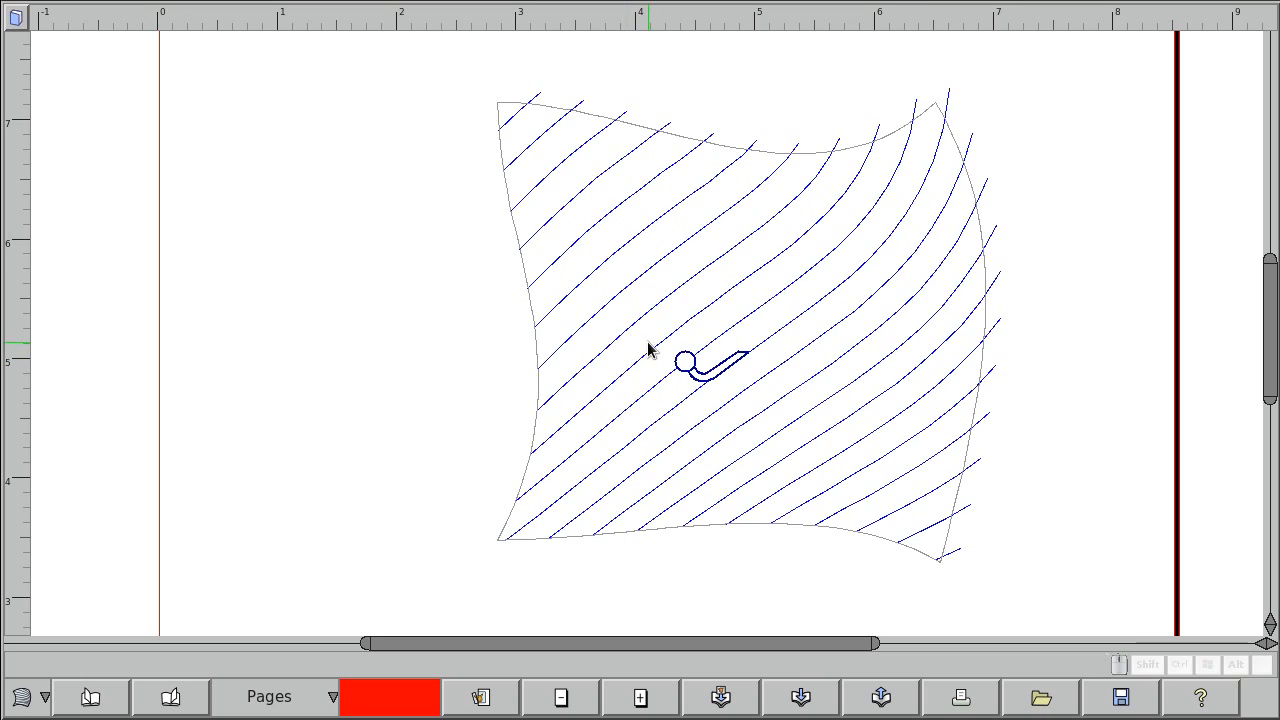
Return to Mesh mode, shift the mesh slightly to the right and straighten its left edge.
{"action": "right_click", "coordinate": [690, 325]}
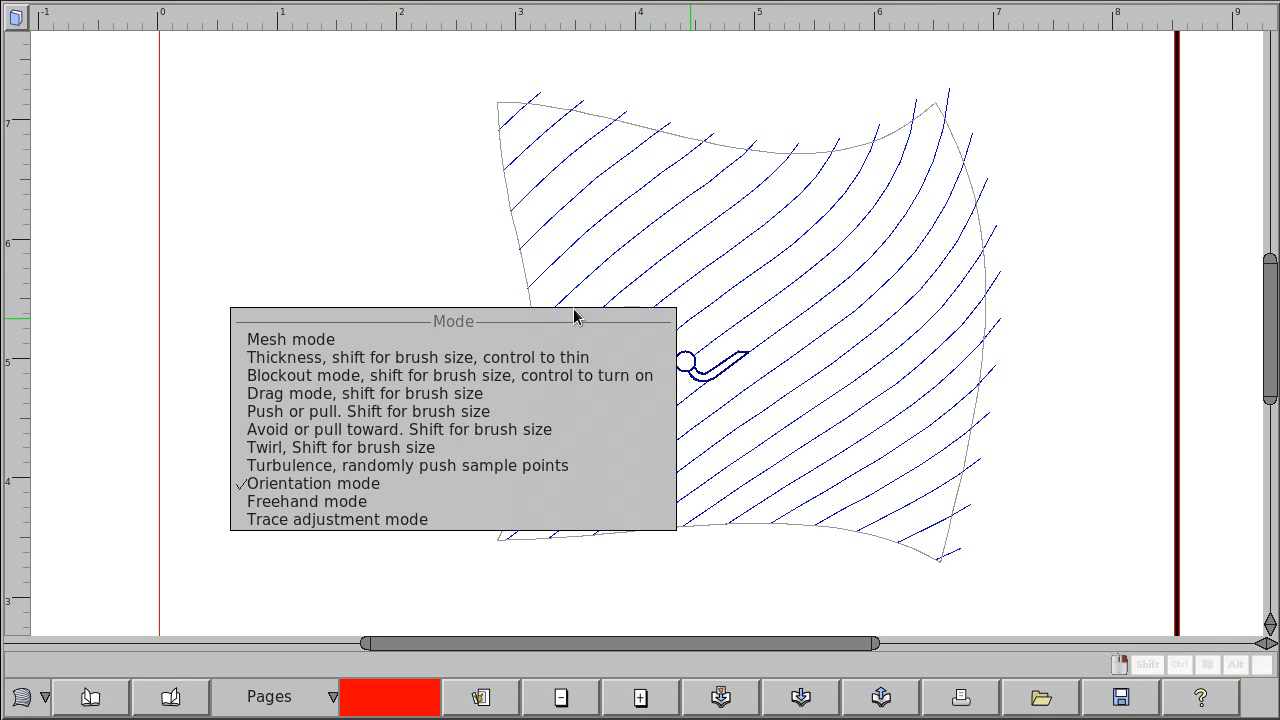
{"action": "left_click", "coordinate": [349, 333]}
{"action": "mouse_move", "coordinate": [588, 370]}
{"action": "left_mouse_down"}
{"action": "mouse_move", "coordinate": [649, 374]}
{"action": "mouse_move", "coordinate": [363, 341]}
{"action": "mouse_move", "coordinate": [407, 337]}
{"action": "mouse_move", "coordinate": [377, 331]}
{"action": "mouse_move", "coordinate": [514, 345]}
{"action": "left_mouse_up"}
Switch to Thickness mode, resize the brush and thicken the lines in a diagonal band from the centre to the lower right and upper left.
{"action": "right_click", "coordinate": [647, 330]}
{"action": "left_click", "coordinate": [586, 336]}
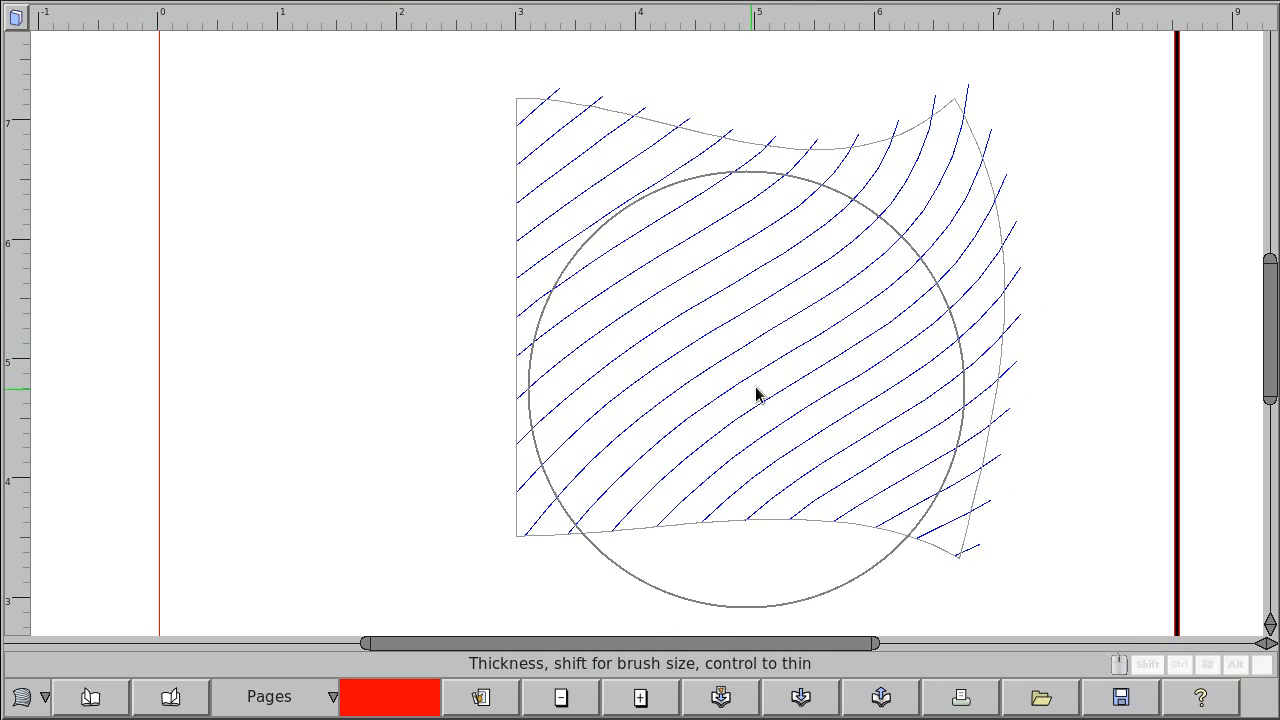
{"action": "left_click_drag", "start_coordinate": [800, 366], "coordinate": [745, 388]}
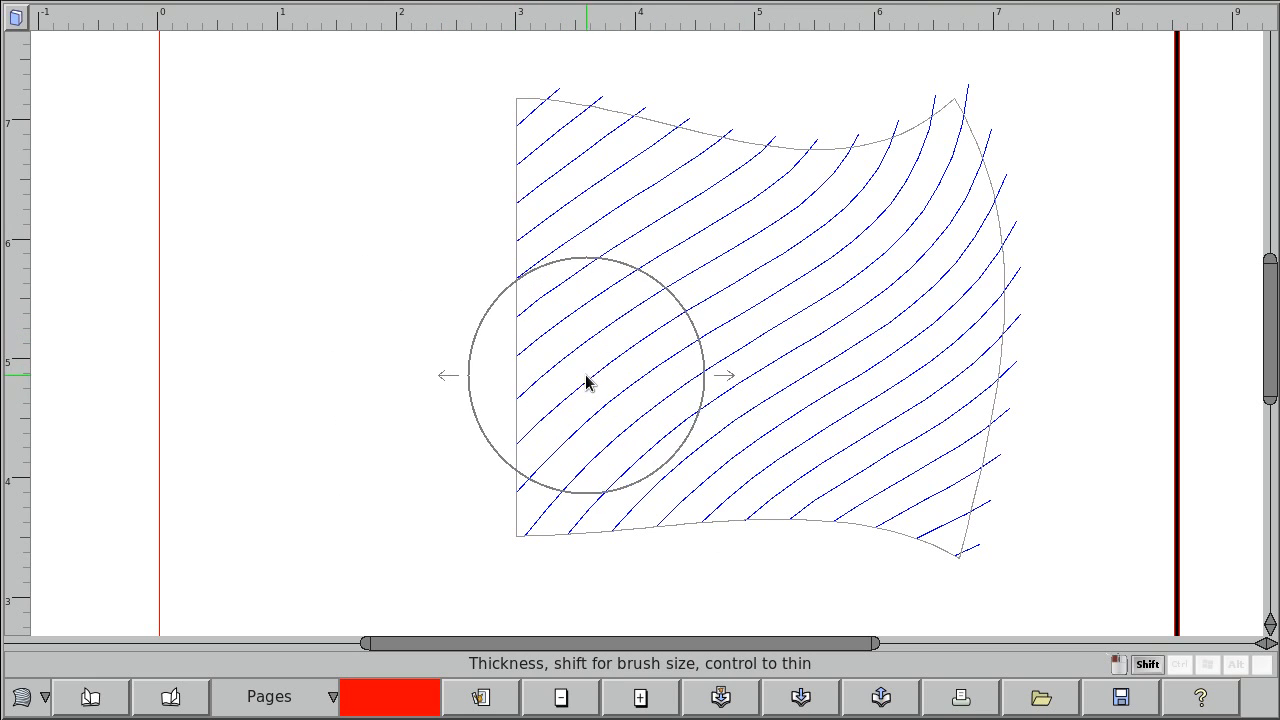
{"action": "mouse_move", "coordinate": [652, 347]}
{"action": "left_mouse_down"}
{"action": "mouse_move", "coordinate": [703, 354]}
{"action": "mouse_move", "coordinate": [649, 362]}
{"action": "mouse_move", "coordinate": [660, 362]}
{"action": "left_mouse_up"}
{"action": "mouse_move", "coordinate": [745, 365]}
{"action": "left_mouse_down"}
{"action": "mouse_move", "coordinate": [808, 270]}
{"action": "mouse_move", "coordinate": [872, 231]}
{"action": "mouse_move", "coordinate": [725, 371]}
{"action": "mouse_move", "coordinate": [678, 396]}
{"action": "mouse_move", "coordinate": [820, 405]}
{"action": "mouse_move", "coordinate": [755, 317]}
{"action": "mouse_move", "coordinate": [768, 318]}
{"action": "mouse_move", "coordinate": [761, 332]}
{"action": "mouse_move", "coordinate": [812, 386]}
{"action": "mouse_move", "coordinate": [725, 341]}
{"action": "left_mouse_up"}
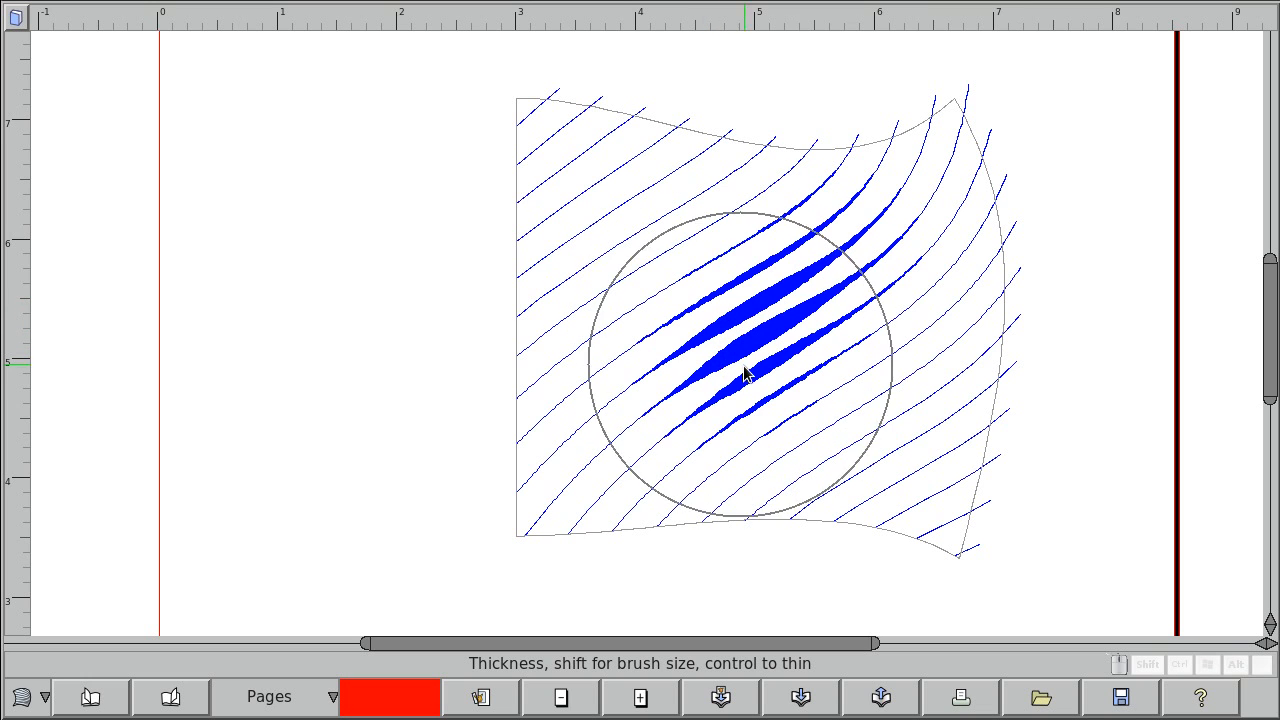
{"action": "mouse_move", "coordinate": [894, 417]}
{"action": "left_mouse_down"}
{"action": "mouse_move", "coordinate": [812, 412]}
{"action": "mouse_move", "coordinate": [699, 253]}
{"action": "mouse_move", "coordinate": [636, 243]}
{"action": "mouse_move", "coordinate": [663, 277]}
{"action": "left_mouse_up"}
Use Blockout mode to hide lines in the lower-left and upper-right areas and turn the upper-right lines back on.
{"action": "right_click", "coordinate": [663, 277]}
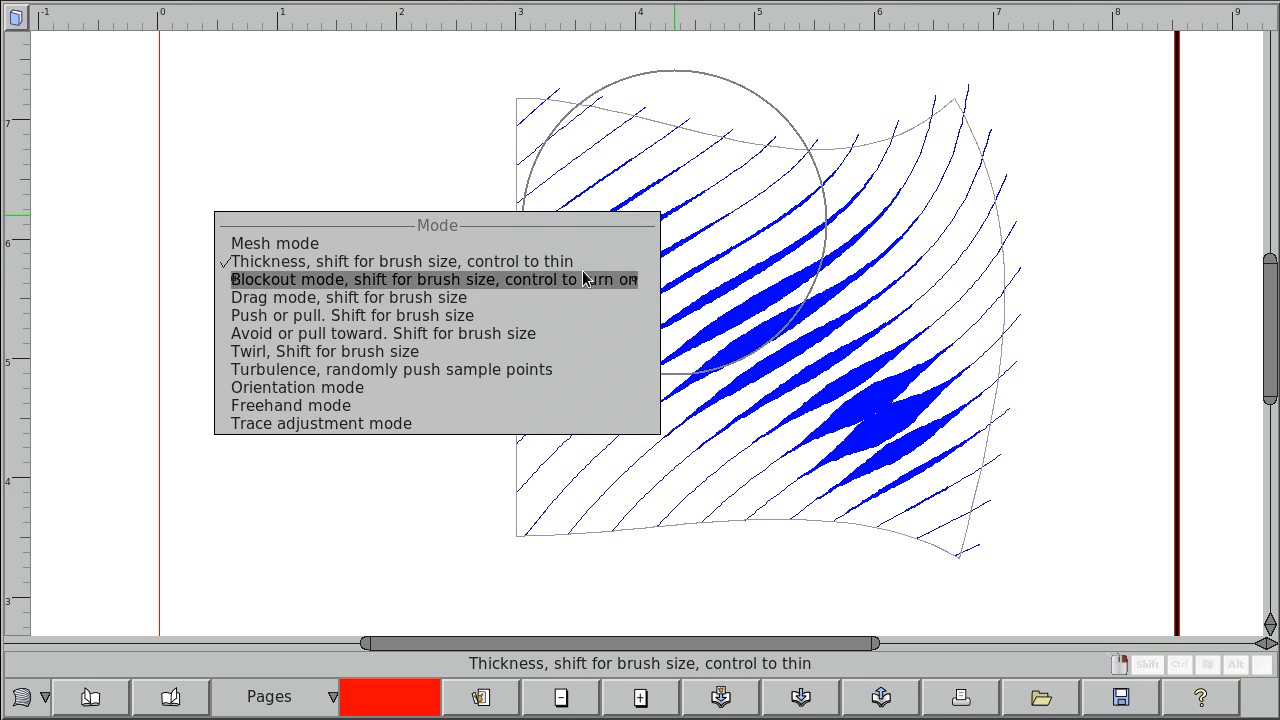
{"action": "left_click", "coordinate": [462, 297]}
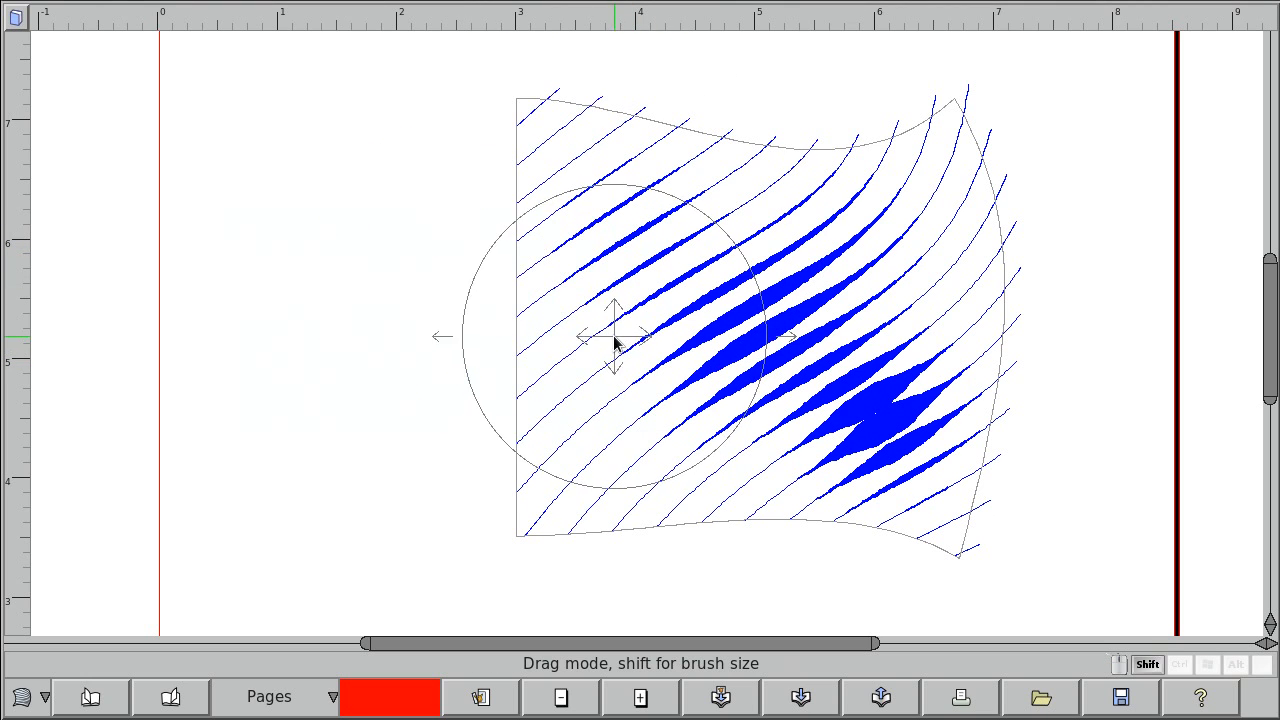
{"action": "right_click", "coordinate": [523, 287]}
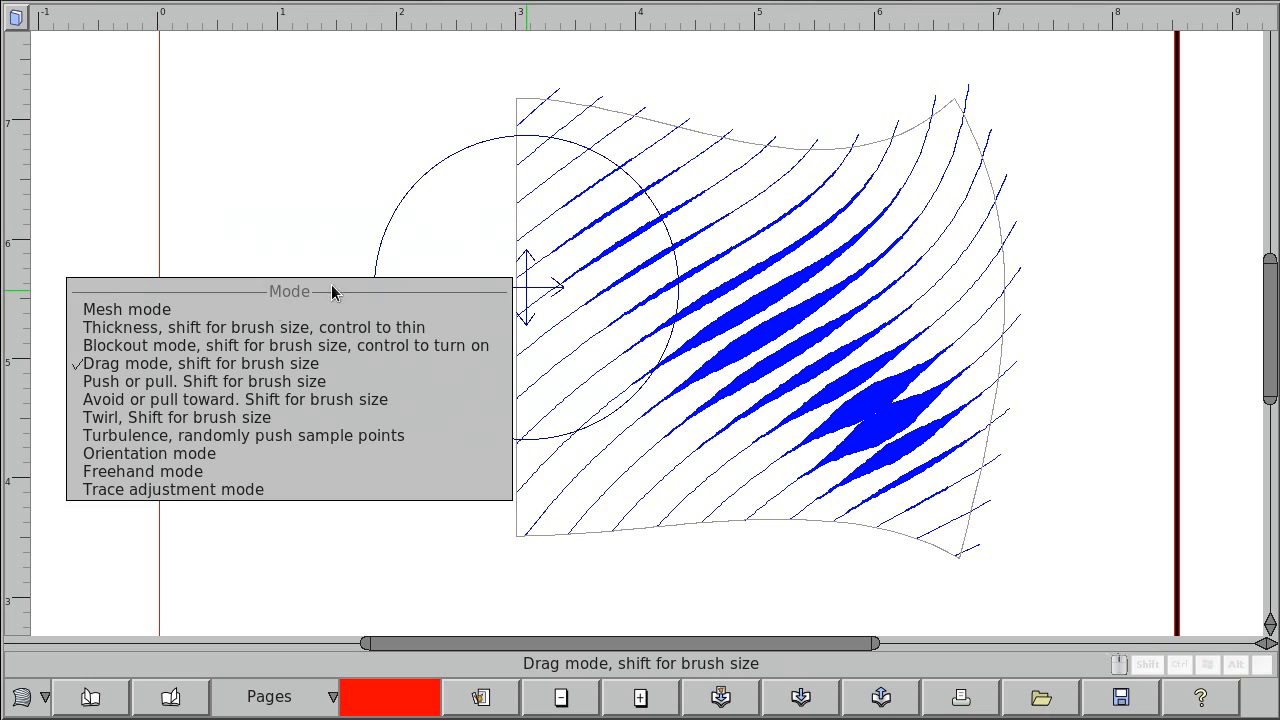
{"action": "left_click", "coordinate": [274, 345]}
{"action": "mouse_move", "coordinate": [710, 372]}
{"action": "left_mouse_down"}
{"action": "mouse_move", "coordinate": [617, 274]}
{"action": "mouse_move", "coordinate": [623, 388]}
{"action": "left_mouse_up"}
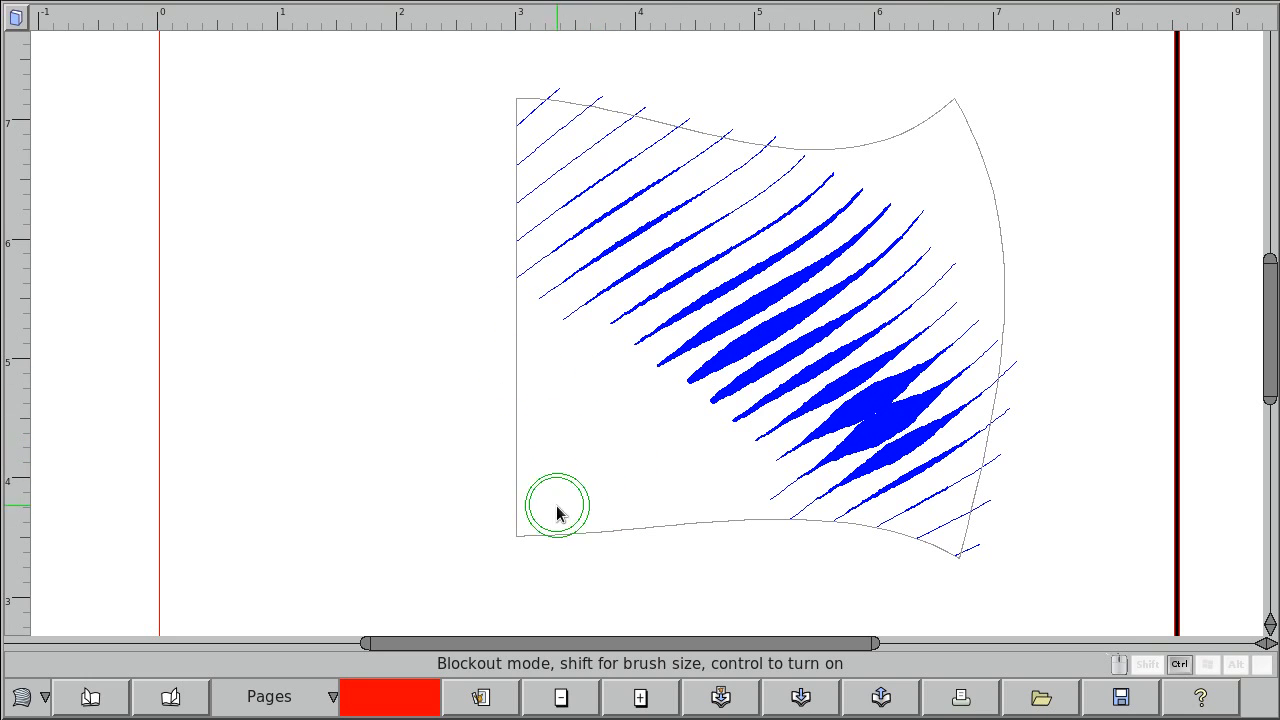
{"action": "mouse_move", "coordinate": [725, 425]}
{"action": "left_mouse_down"}
{"action": "mouse_move", "coordinate": [894, 206]}
{"action": "mouse_move", "coordinate": [877, 337]}
{"action": "left_mouse_up"}
Enlarge the blockout brush, hide the lines along the left part of the mesh and turn all hidden lines back on.
{"action": "right_click", "coordinate": [519, 375]}
{"action": "left_click", "coordinate": [519, 375]}
{"action": "mouse_move", "coordinate": [519, 375]}
{"action": "left_mouse_down"}
{"action": "mouse_move", "coordinate": [512, 345]}
{"action": "mouse_move", "coordinate": [640, 330]}
{"action": "mouse_move", "coordinate": [603, 364]}
{"action": "mouse_move", "coordinate": [552, 349]}
{"action": "mouse_move", "coordinate": [591, 343]}
{"action": "mouse_move", "coordinate": [536, 426]}
{"action": "mouse_move", "coordinate": [549, 213]}
{"action": "left_mouse_up"}
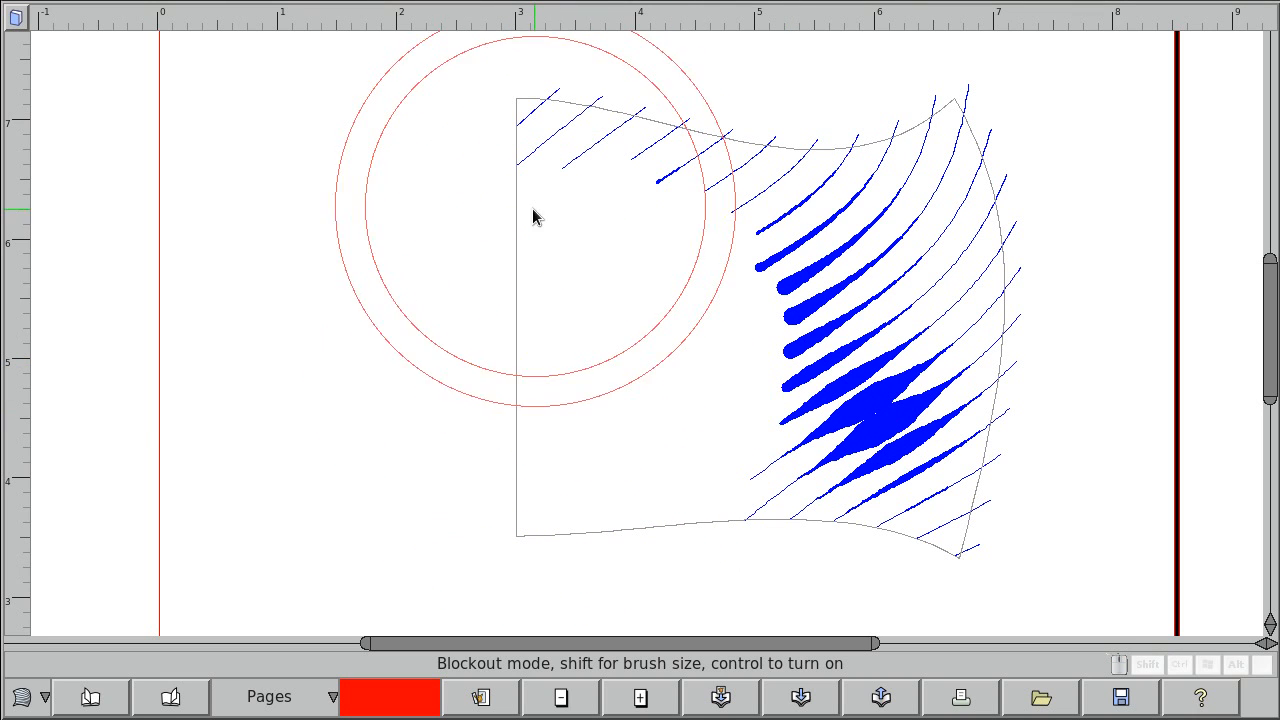
{"action": "right_click", "coordinate": [525, 216]}
{"action": "mouse_move", "coordinate": [560, 351]}
{"action": "left_mouse_down"}
{"action": "mouse_move", "coordinate": [634, 357]}
{"action": "mouse_move", "coordinate": [610, 286]}
{"action": "mouse_move", "coordinate": [726, 503]}
{"action": "left_mouse_up"}
Switch to Drag mode, shrink the brush and drag the thick central lines into a wavy bend.
{"action": "right_click", "coordinate": [394, 297]}
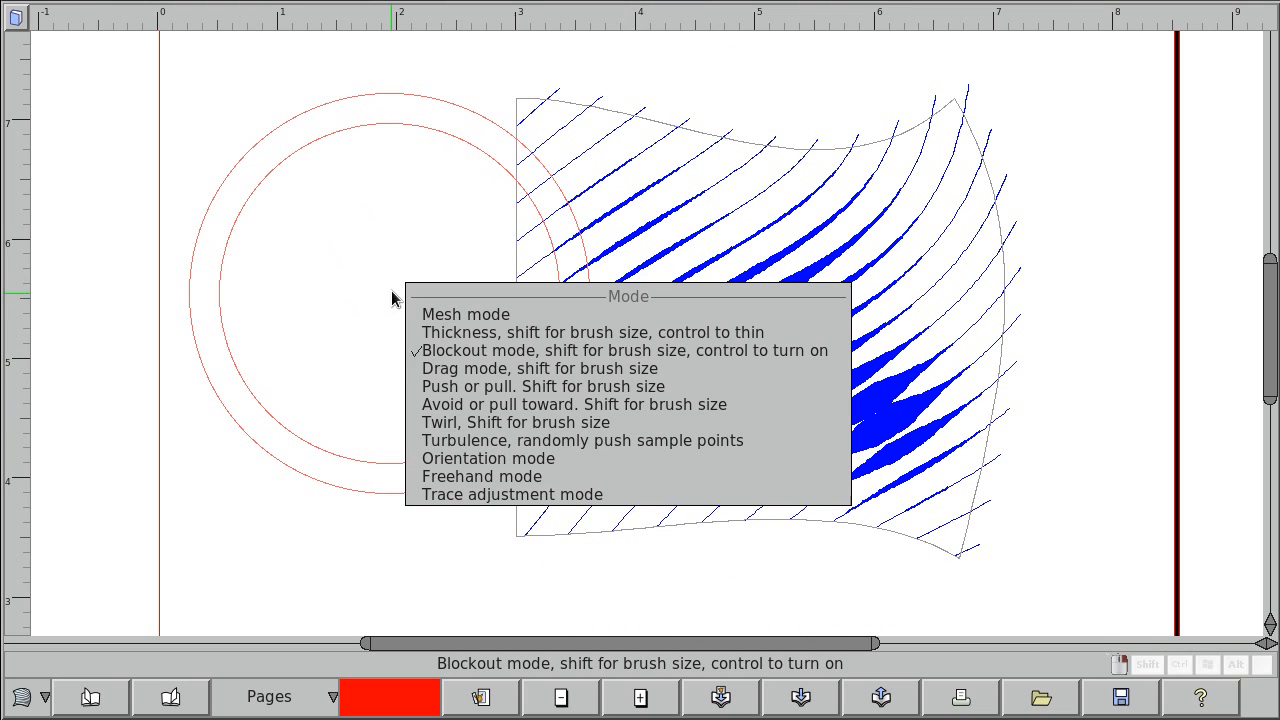
{"action": "left_click", "coordinate": [469, 369]}
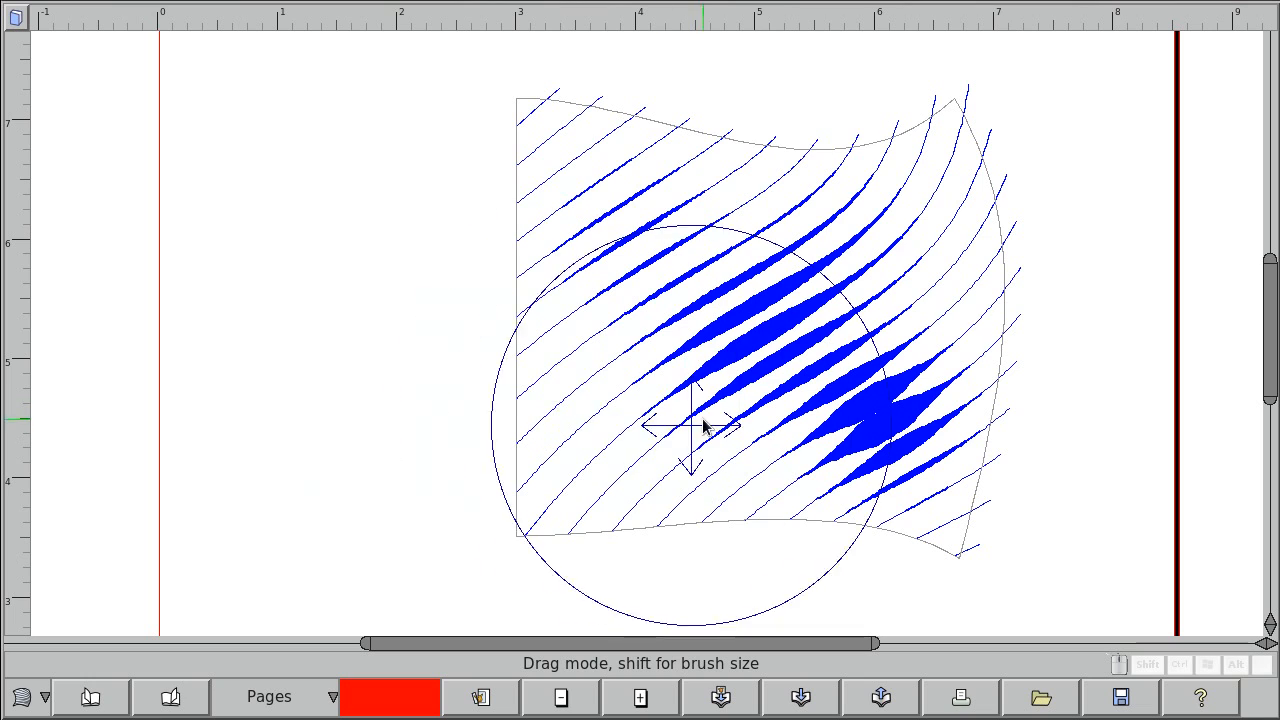
{"action": "scroll", "coordinate": [710, 345], "scroll_direction": "down", "scroll_amount": 2}
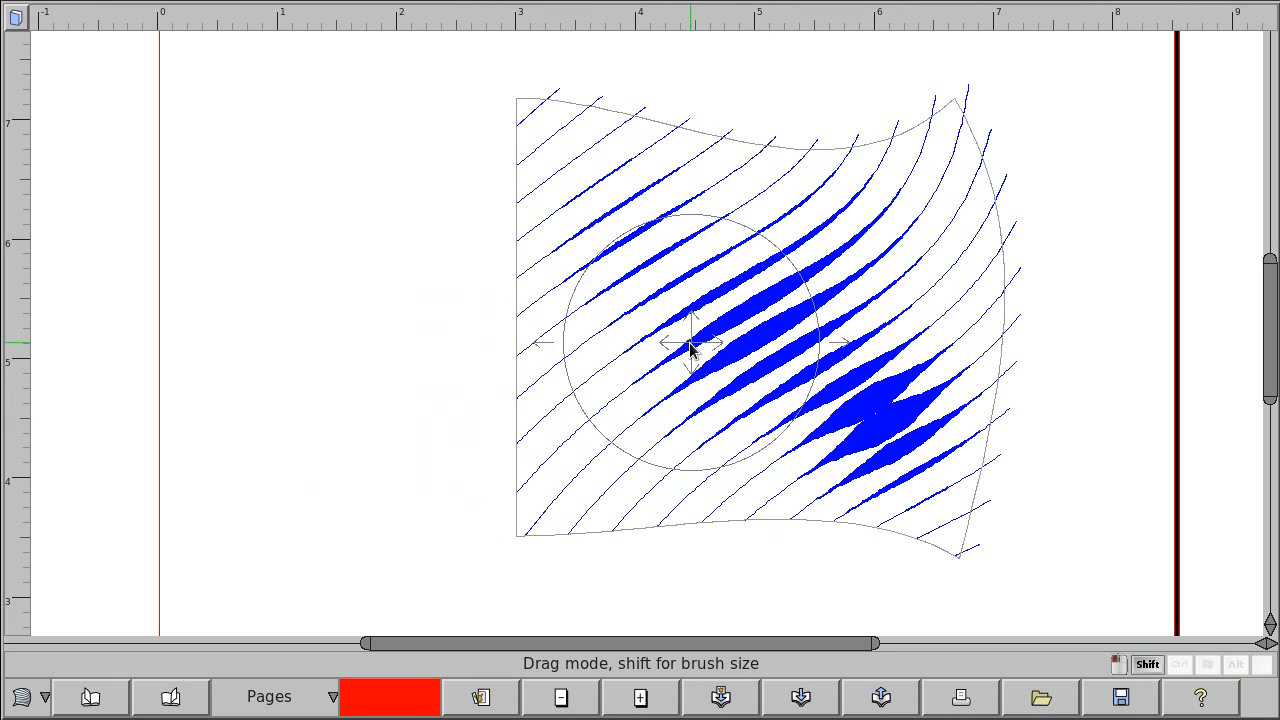
{"action": "mouse_move", "coordinate": [665, 322]}
{"action": "left_mouse_down"}
{"action": "mouse_move", "coordinate": [734, 416]}
{"action": "mouse_move", "coordinate": [756, 387]}
{"action": "mouse_move", "coordinate": [825, 365]}
{"action": "mouse_move", "coordinate": [834, 327]}
{"action": "mouse_move", "coordinate": [843, 393]}
{"action": "mouse_move", "coordinate": [780, 340]}
{"action": "left_mouse_up"}
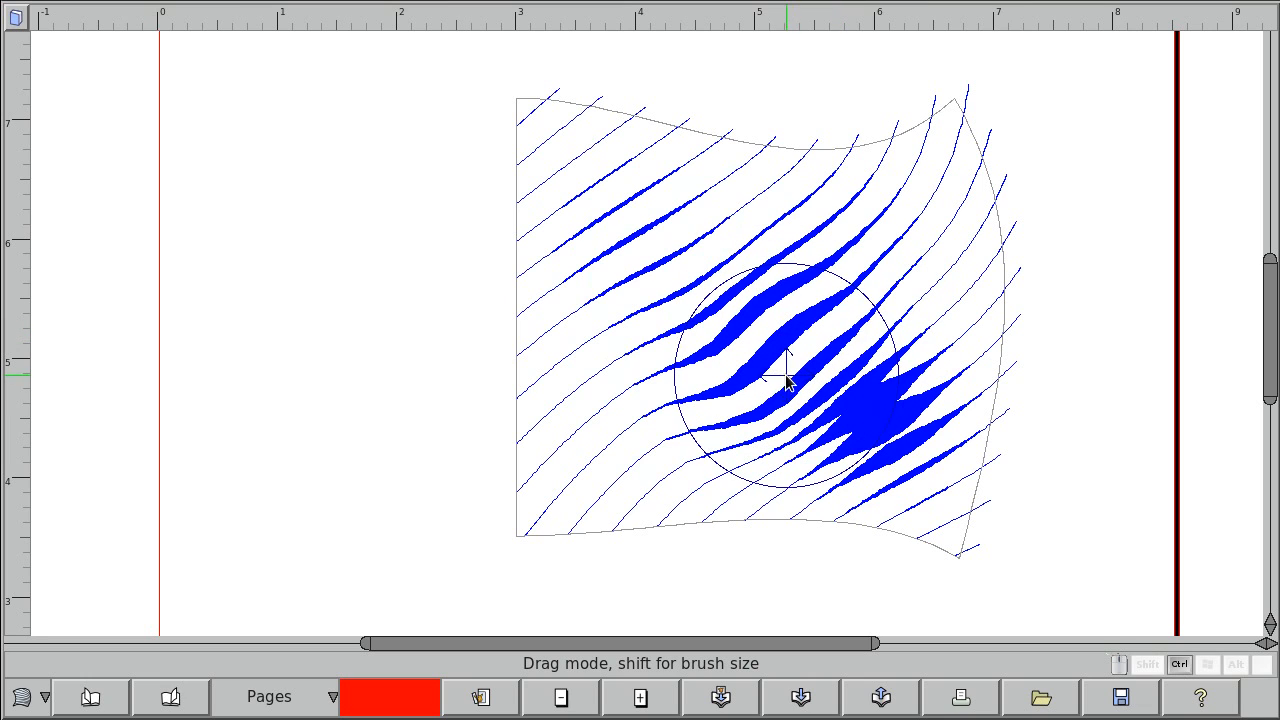
Use Push or pull mode with a larger brush to distort the lines around the centre and lower right.
{"action": "right_click", "coordinate": [601, 289]}
{"action": "left_click", "coordinate": [345, 370]}
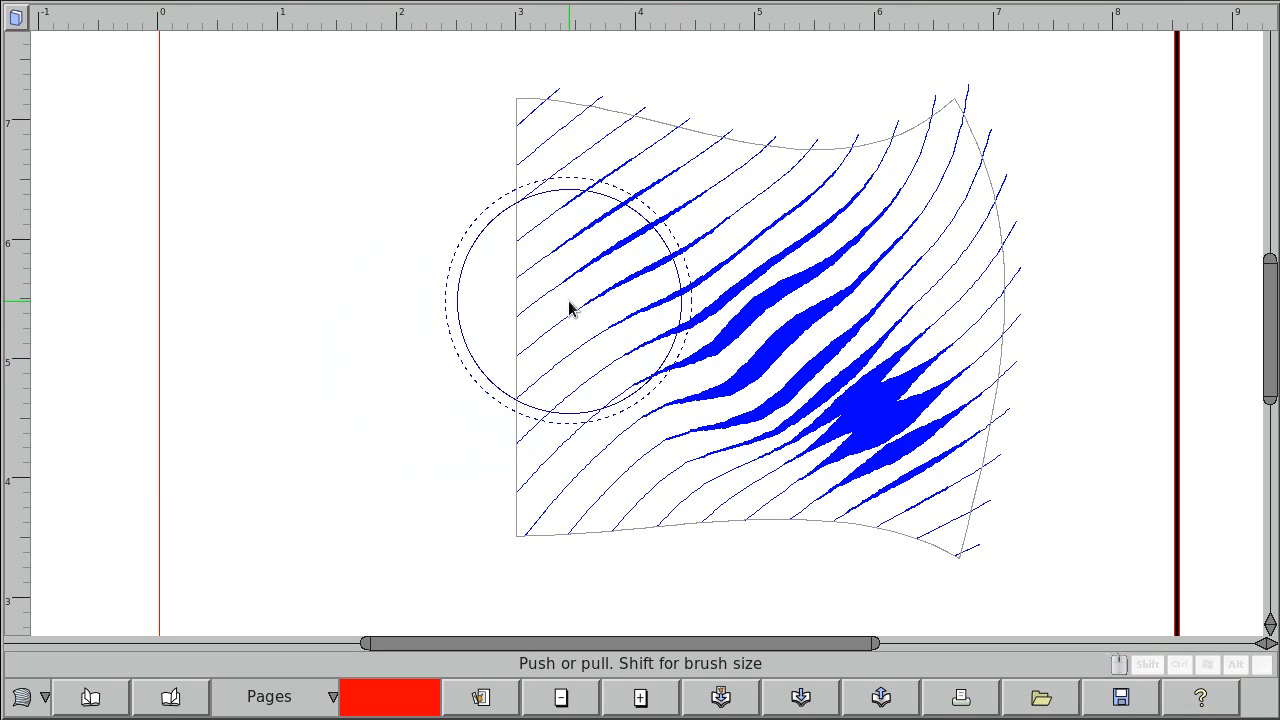
{"action": "mouse_move", "coordinate": [643, 307]}
{"action": "left_mouse_down"}
{"action": "mouse_move", "coordinate": [666, 289]}
{"action": "mouse_move", "coordinate": [689, 300]}
{"action": "mouse_move", "coordinate": [777, 384]}
{"action": "mouse_move", "coordinate": [715, 335]}
{"action": "mouse_move", "coordinate": [715, 307]}
{"action": "left_mouse_up"}
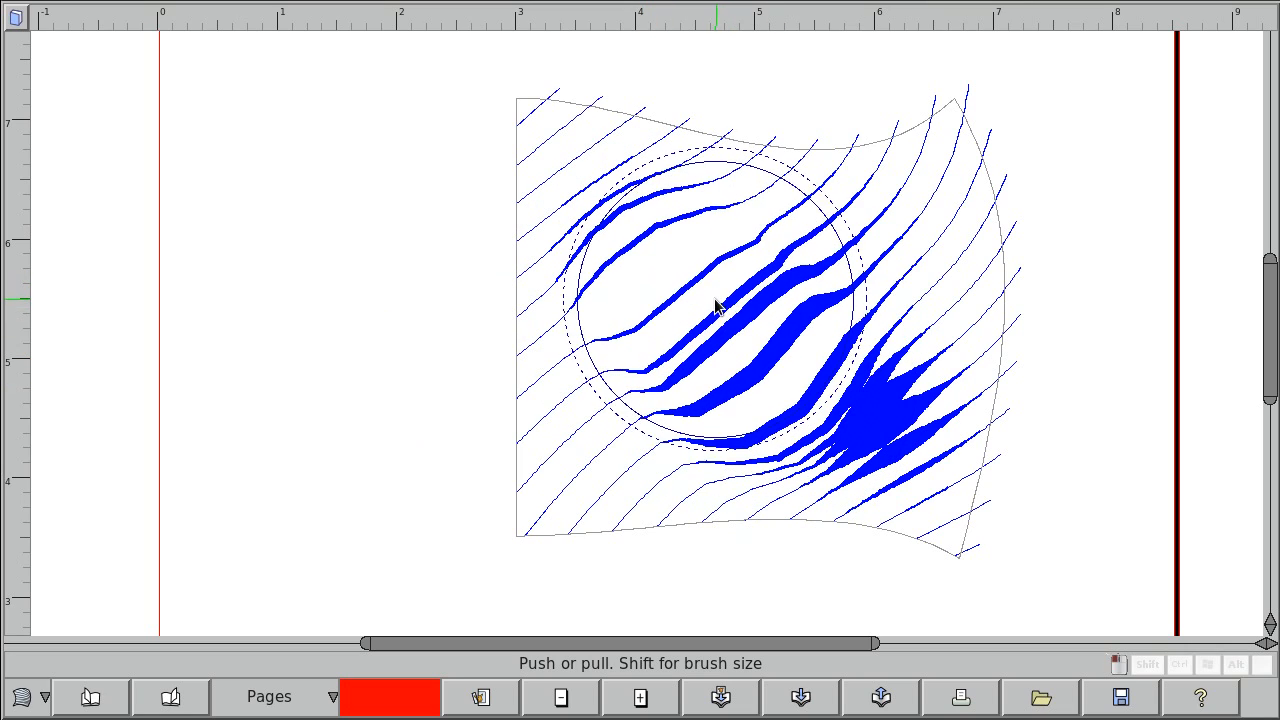
{"action": "mouse_move", "coordinate": [838, 404]}
{"action": "left_mouse_down"}
{"action": "mouse_move", "coordinate": [857, 417]}
{"action": "mouse_move", "coordinate": [886, 263]}
{"action": "mouse_move", "coordinate": [709, 349]}
{"action": "mouse_move", "coordinate": [675, 347]}
{"action": "mouse_move", "coordinate": [643, 397]}
{"action": "left_mouse_up"}
Use Avoid or pull toward mode on the central lines, and regenerate the fill with adjusted line spacing.
{"action": "right_click", "coordinate": [643, 397]}
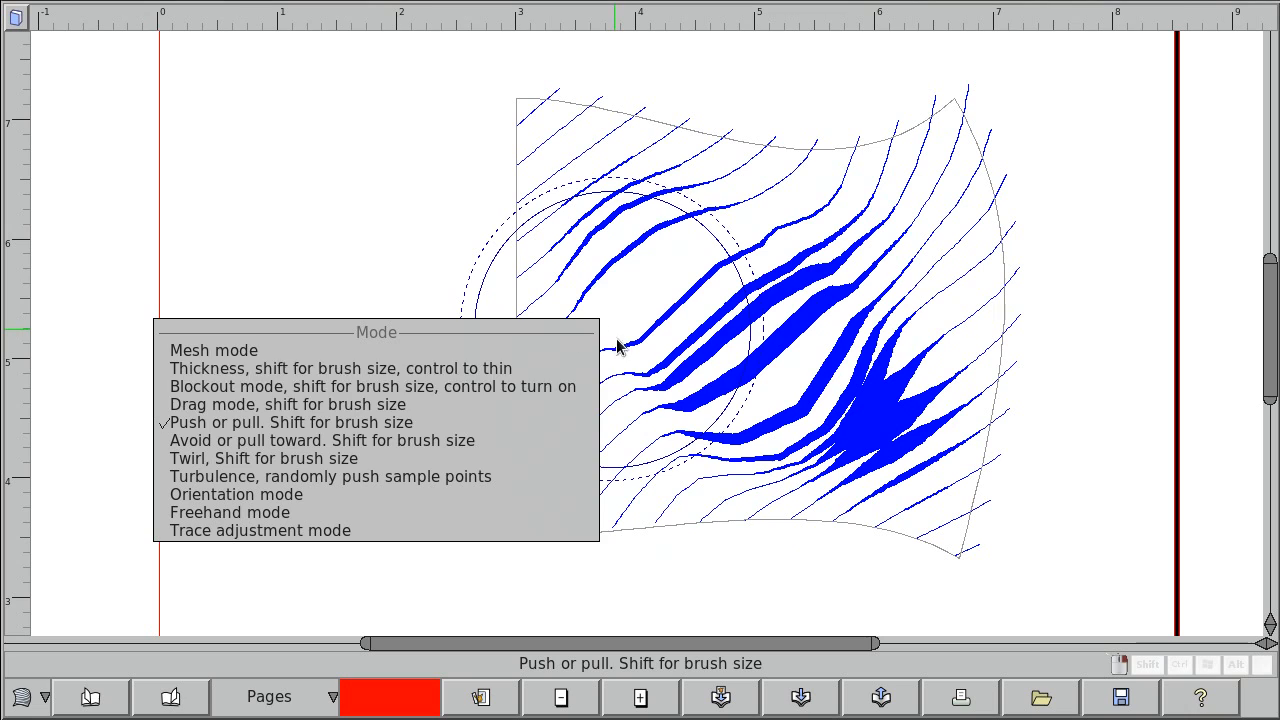
{"action": "left_click", "coordinate": [433, 440]}
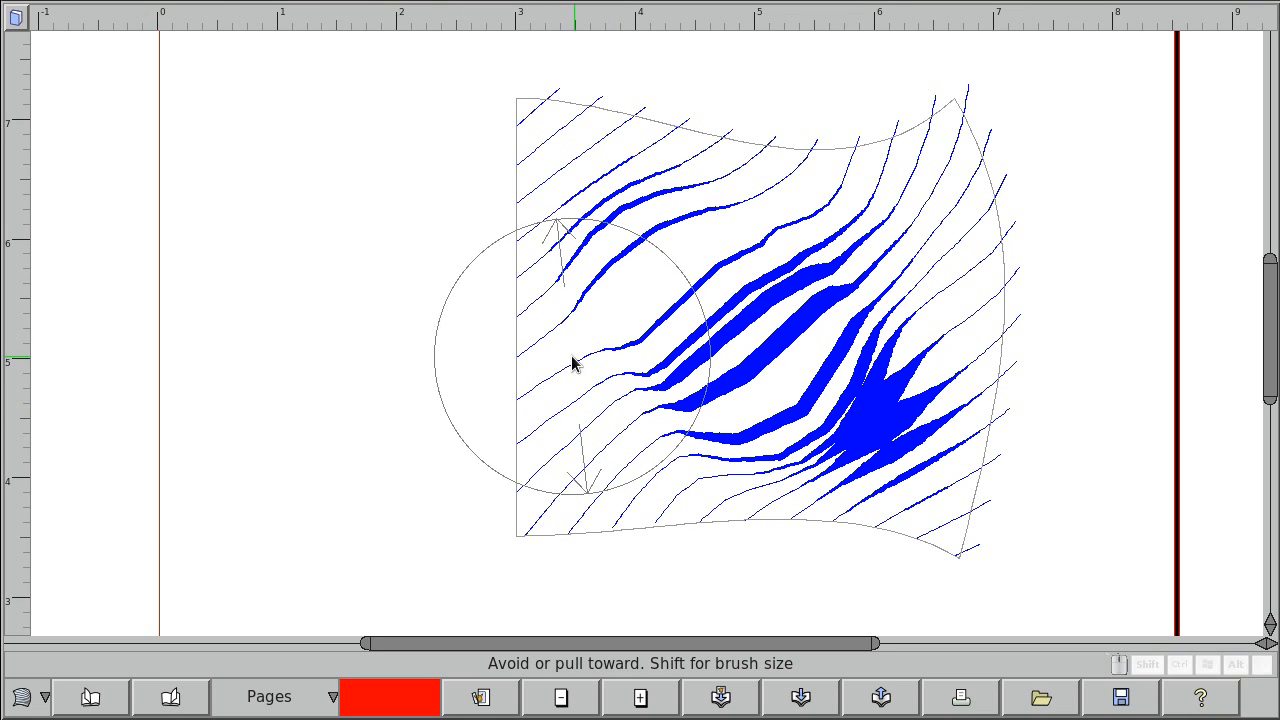
{"action": "key", "text": "shift"}
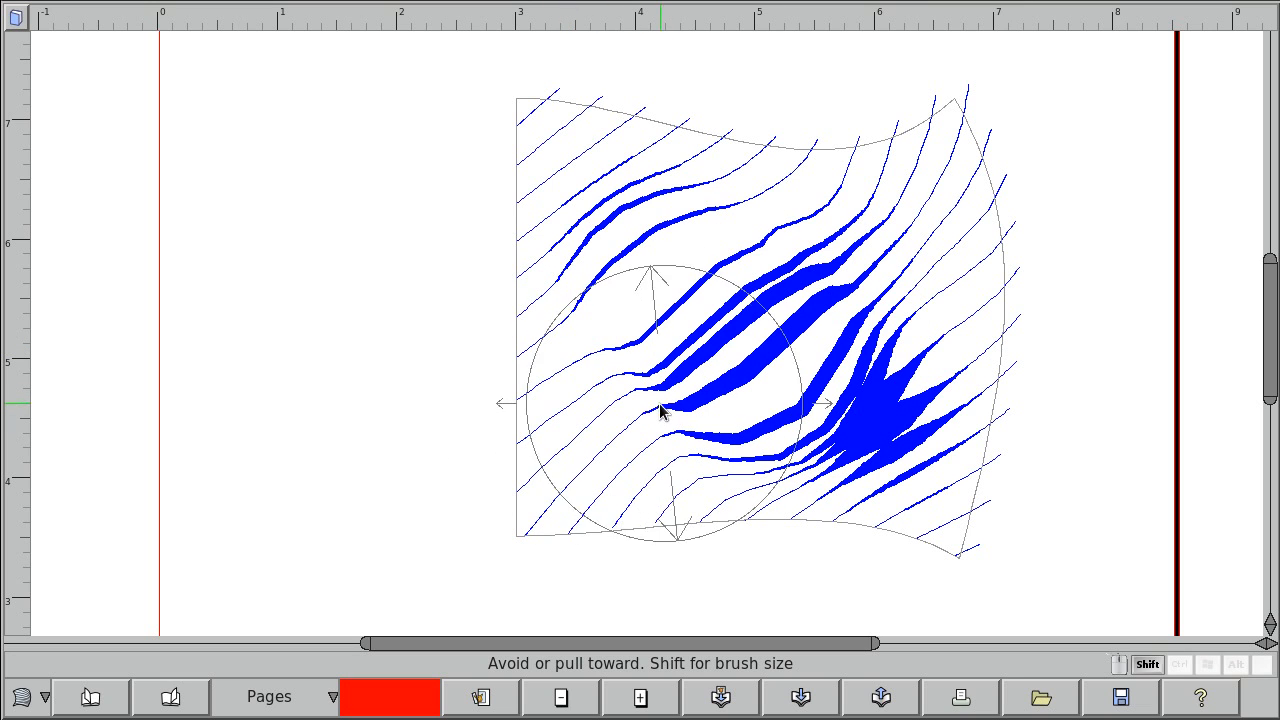
{"action": "key", "text": "ctrl"}
{"action": "mouse_move", "coordinate": [641, 410]}
{"action": "left_mouse_down"}
{"action": "mouse_move", "coordinate": [954, 390]}
{"action": "mouse_move", "coordinate": [928, 262]}
{"action": "mouse_move", "coordinate": [952, 275]}
{"action": "mouse_move", "coordinate": [587, 283]}
{"action": "mouse_move", "coordinate": [575, 163]}
{"action": "mouse_move", "coordinate": [787, 171]}
{"action": "mouse_move", "coordinate": [871, 207]}
{"action": "mouse_move", "coordinate": [871, 348]}
{"action": "mouse_move", "coordinate": [854, 438]}
{"action": "mouse_move", "coordinate": [834, 453]}
{"action": "mouse_move", "coordinate": [609, 442]}
{"action": "mouse_move", "coordinate": [606, 505]}
{"action": "mouse_move", "coordinate": [760, 400]}
{"action": "mouse_move", "coordinate": [840, 310]}
{"action": "mouse_move", "coordinate": [818, 312]}
{"action": "mouse_move", "coordinate": [826, 325]}
{"action": "mouse_move", "coordinate": [770, 327]}
{"action": "mouse_move", "coordinate": [770, 258]}
{"action": "mouse_move", "coordinate": [748, 392]}
{"action": "mouse_move", "coordinate": [737, 396]}
{"action": "mouse_move", "coordinate": [723, 363]}
{"action": "left_mouse_up"}
{"action": "key", "text": "s"}
{"action": "key", "text": "shift"}
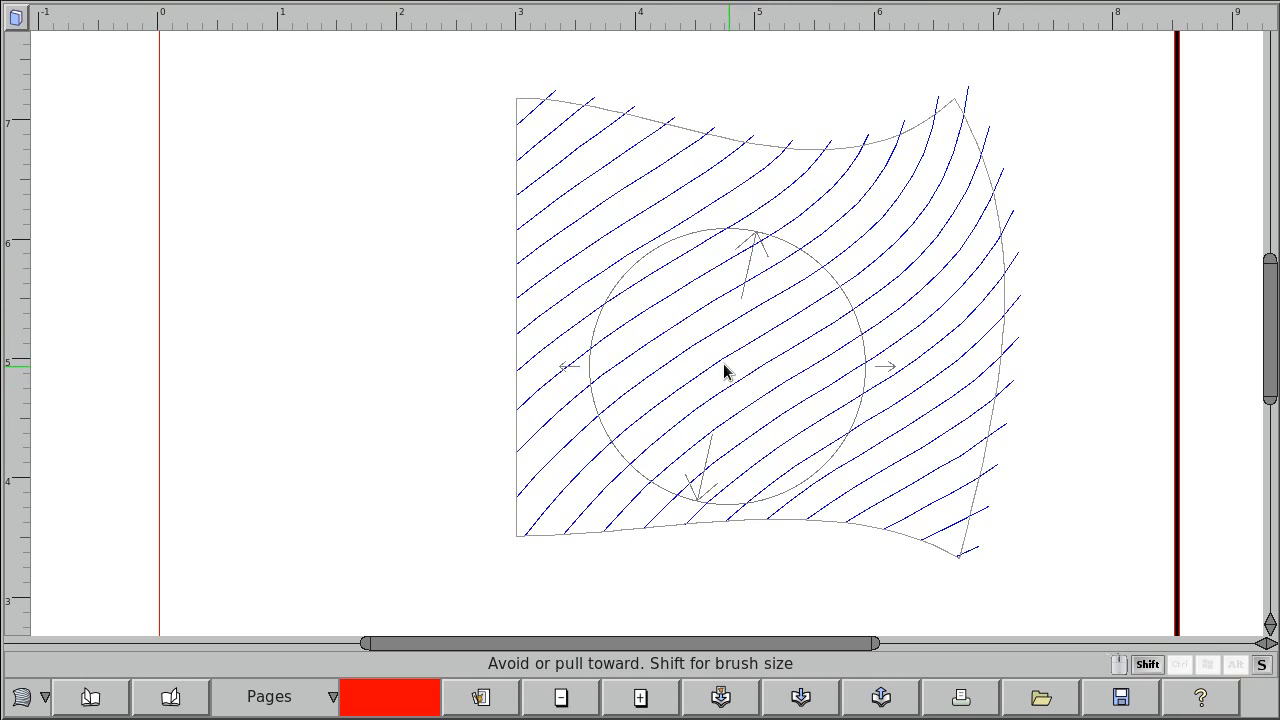
Switch to Turbulence mode, resize the brush and roughen the lines across the whole mesh.
{"action": "key", "text": "m"}
{"action": "left_click", "coordinate": [439, 470]}
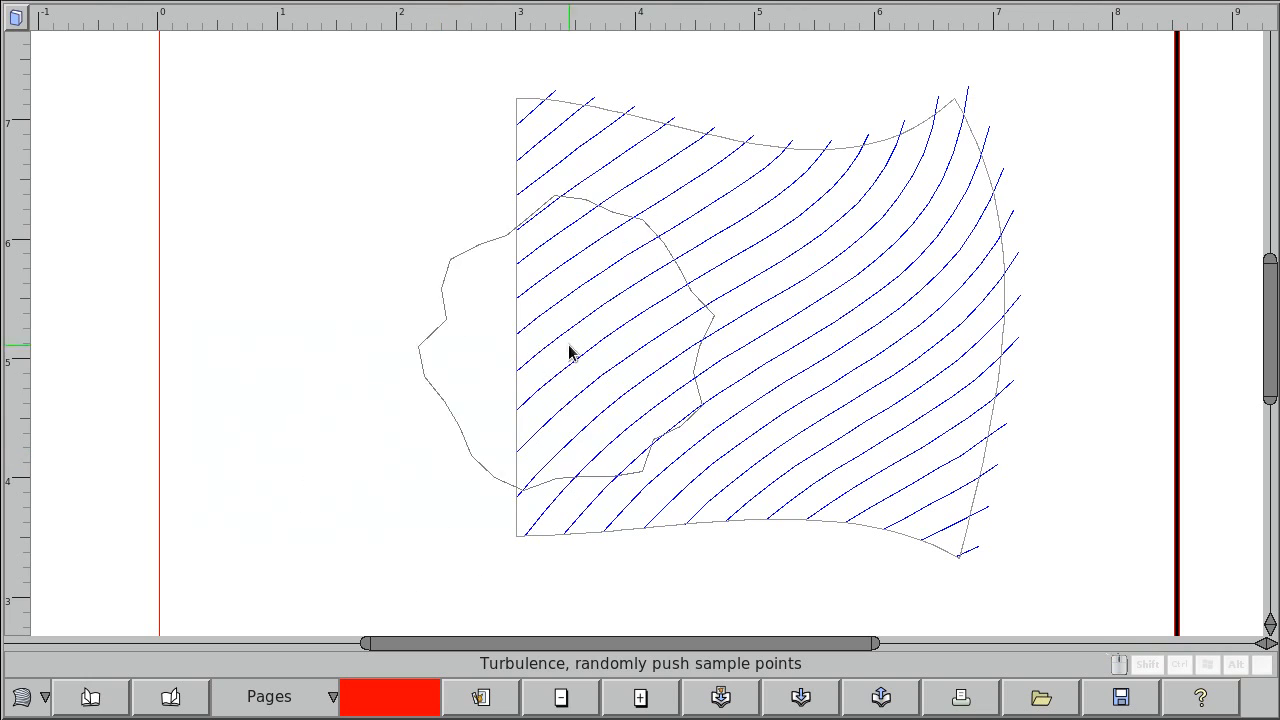
{"action": "key", "text": "shift"}
{"action": "mouse_move", "coordinate": [683, 346]}
{"action": "left_mouse_down"}
{"action": "mouse_move", "coordinate": [747, 358]}
{"action": "mouse_move", "coordinate": [733, 360]}
{"action": "mouse_move", "coordinate": [746, 328]}
{"action": "mouse_move", "coordinate": [697, 300]}
{"action": "mouse_move", "coordinate": [840, 411]}
{"action": "mouse_move", "coordinate": [738, 445]}
{"action": "mouse_move", "coordinate": [695, 315]}
{"action": "mouse_move", "coordinate": [705, 268]}
{"action": "mouse_move", "coordinate": [902, 203]}
{"action": "mouse_move", "coordinate": [898, 221]}
{"action": "mouse_move", "coordinate": [870, 238]}
{"action": "left_mouse_up"}
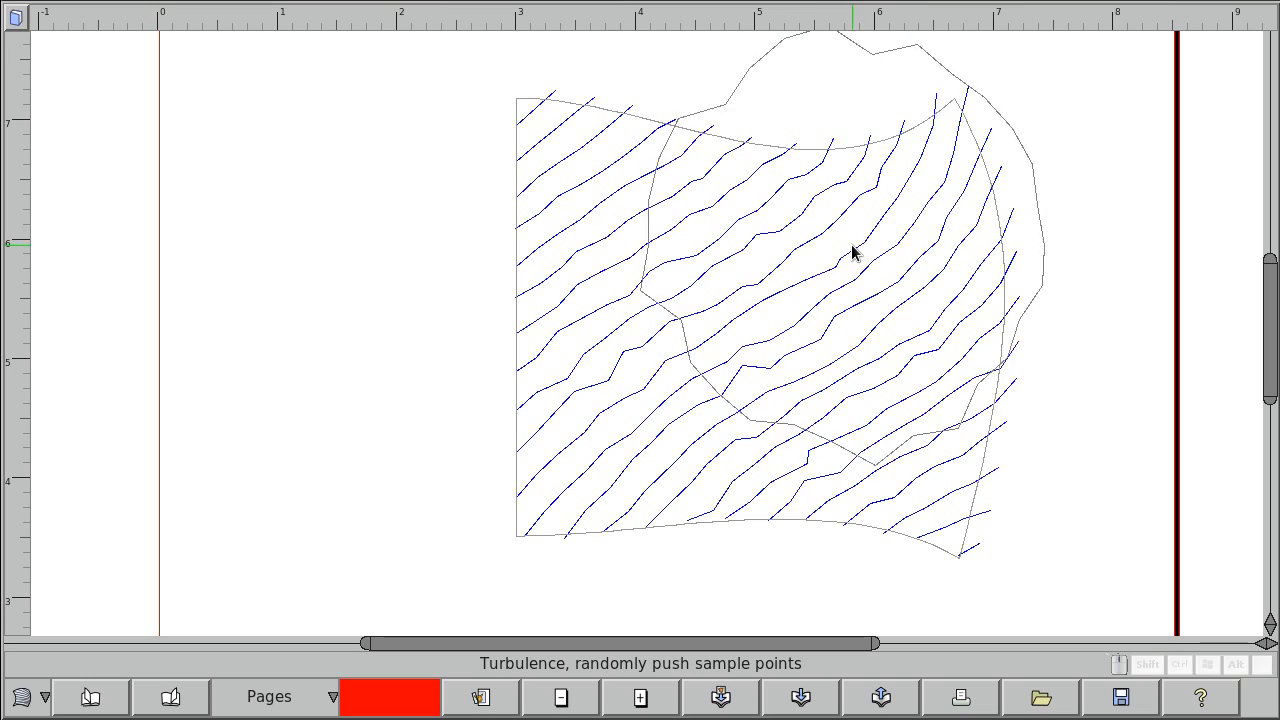
Switch to Twirl mode, resize the brush and twirl the lines around the middle of the mesh.
{"action": "right_click", "coordinate": [654, 337]}
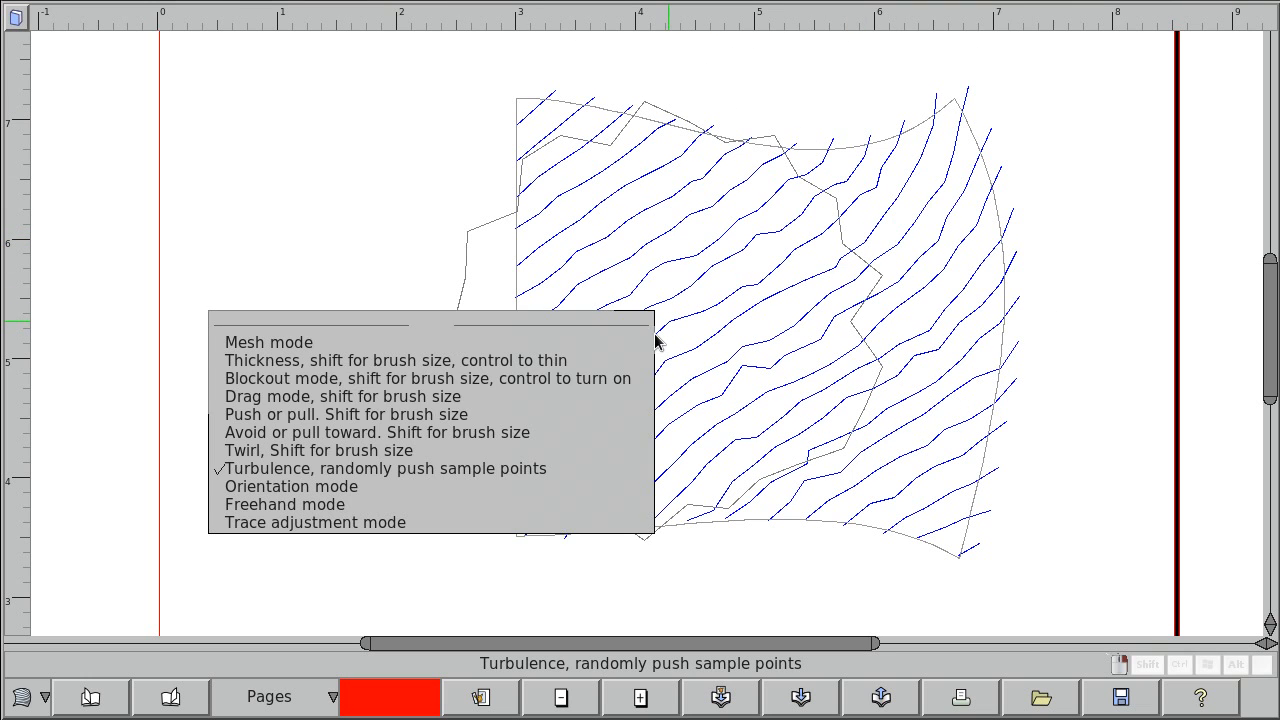
{"action": "left_click", "coordinate": [408, 451]}
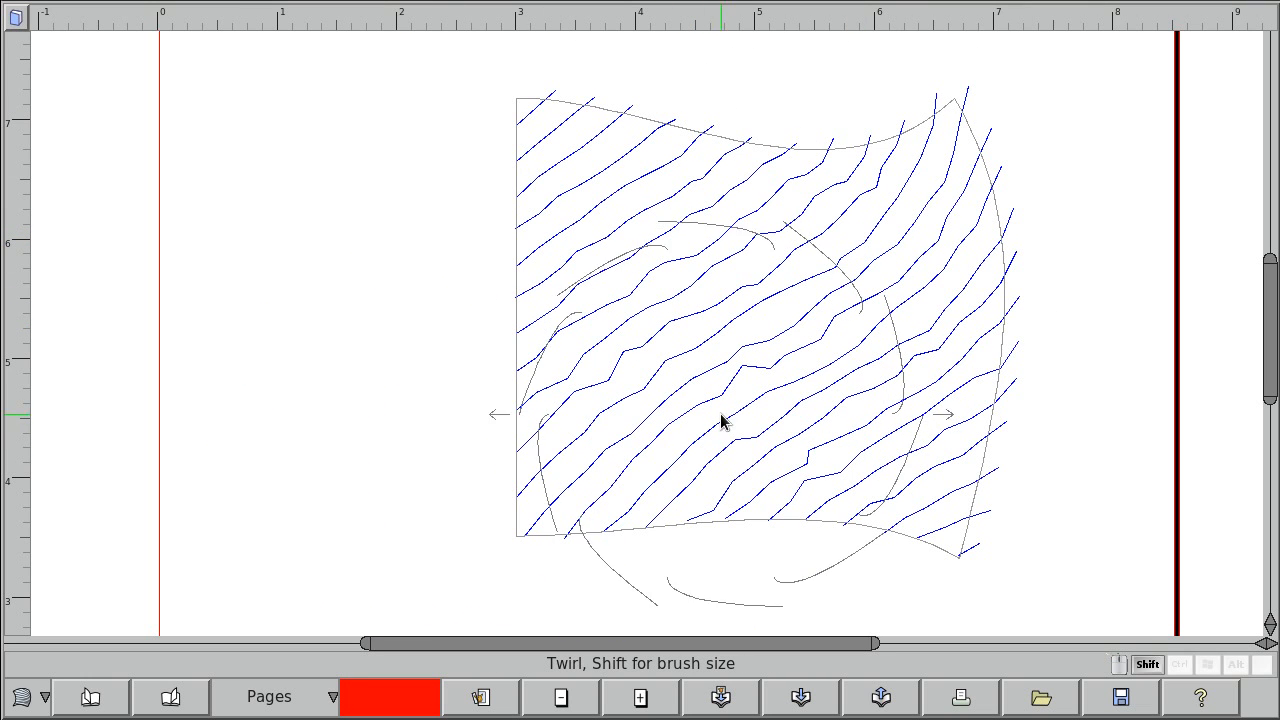
{"action": "left_click_drag", "start_coordinate": [723, 417], "coordinate": [714, 429]}
{"action": "mouse_move", "coordinate": [723, 368]}
{"action": "left_mouse_down"}
{"action": "mouse_move", "coordinate": [818, 377]}
{"action": "mouse_move", "coordinate": [723, 313]}
{"action": "mouse_move", "coordinate": [751, 327]}
{"action": "mouse_move", "coordinate": [740, 335]}
{"action": "mouse_move", "coordinate": [749, 351]}
{"action": "mouse_move", "coordinate": [731, 350]}
{"action": "mouse_move", "coordinate": [749, 391]}
{"action": "mouse_move", "coordinate": [654, 261]}
{"action": "mouse_move", "coordinate": [778, 323]}
{"action": "mouse_move", "coordinate": [755, 349]}
{"action": "mouse_move", "coordinate": [821, 362]}
{"action": "mouse_move", "coordinate": [671, 369]}
{"action": "mouse_move", "coordinate": [698, 376]}
{"action": "mouse_move", "coordinate": [663, 280]}
{"action": "left_mouse_up"}
Switch to Freehand mode and draw two wavy fill strokes beside the mesh, one winding down from the upper left and one crossing below it.
{"action": "right_click", "coordinate": [663, 280]}
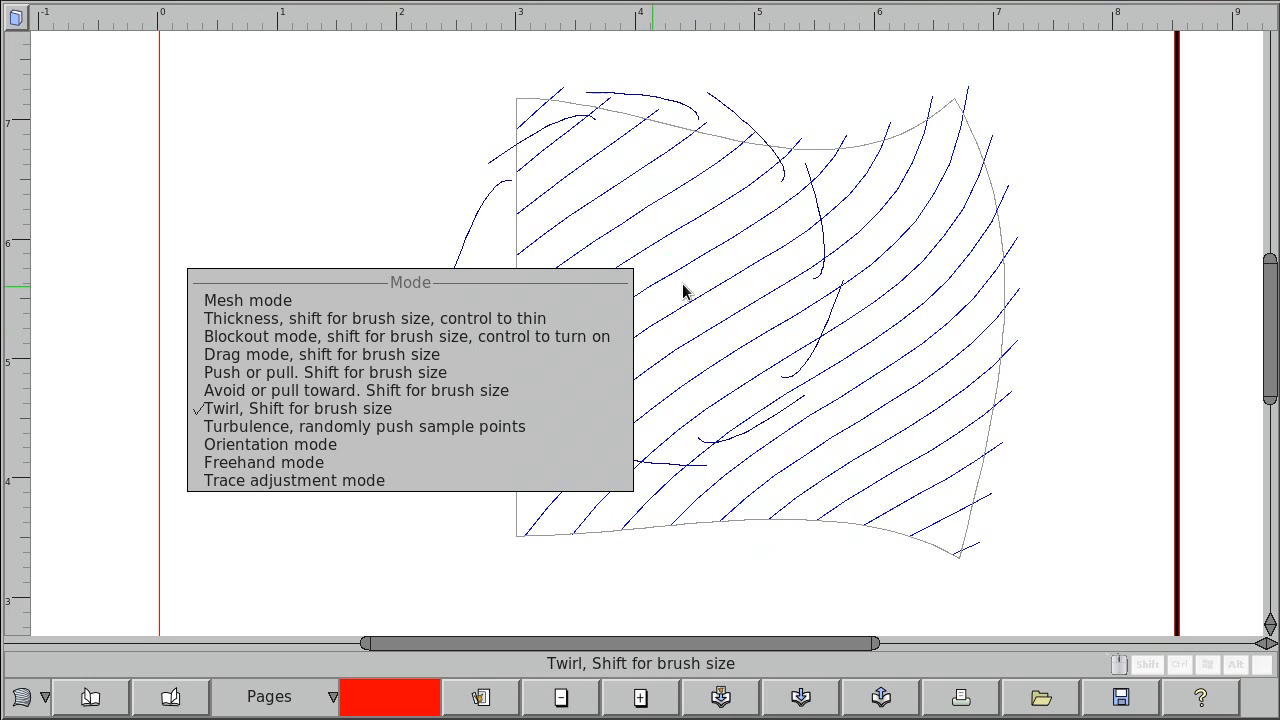
{"action": "left_click", "coordinate": [310, 463]}
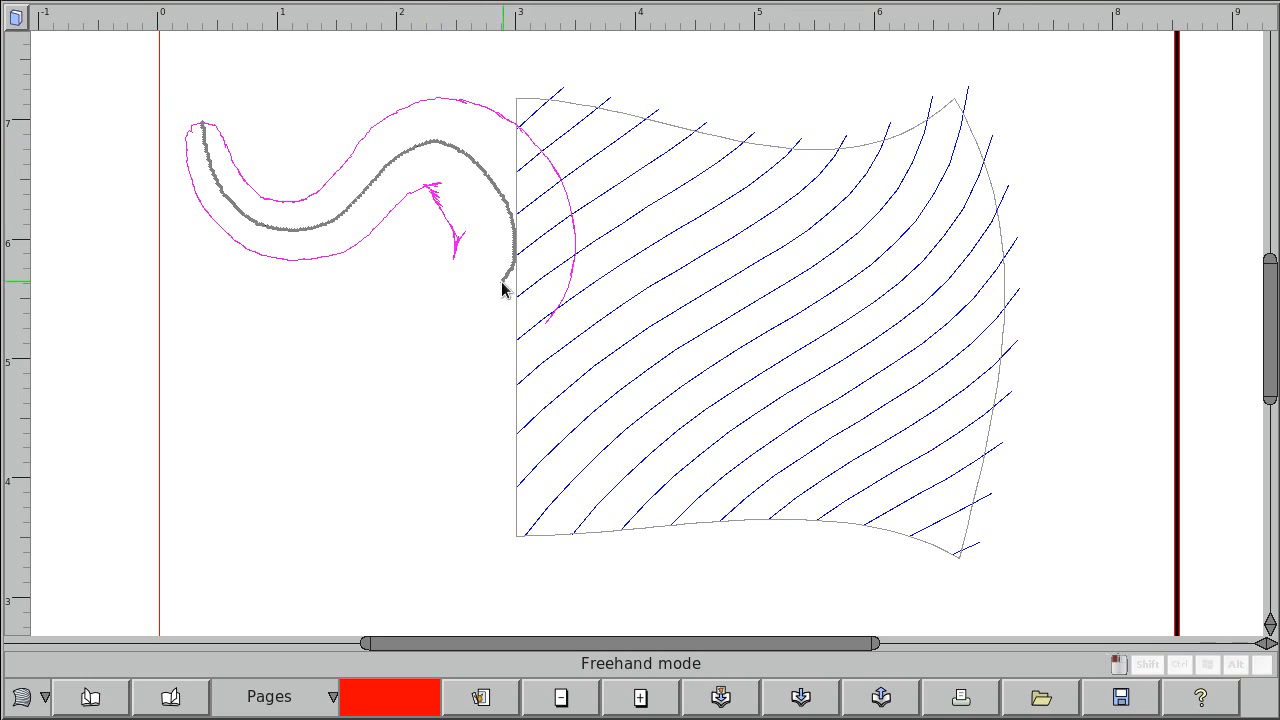
{"action": "left_click_drag", "start_coordinate": [395, 465], "coordinate": [440, 524]}
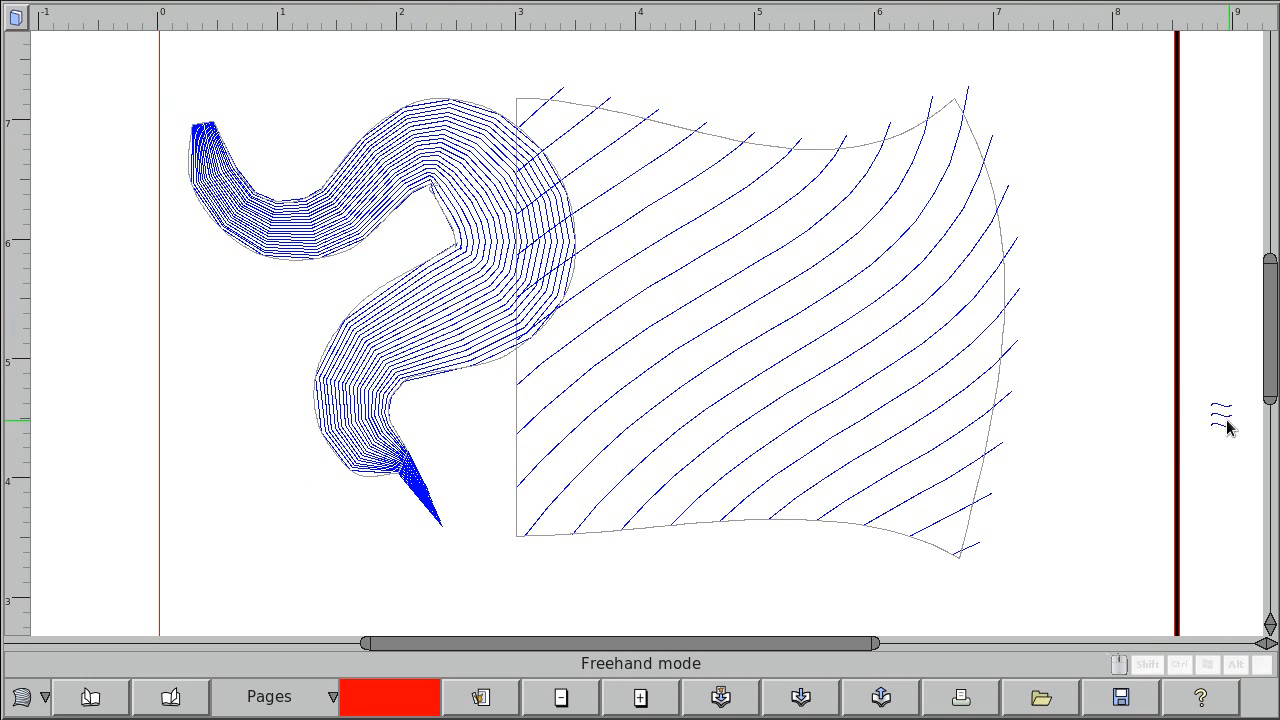
{"action": "left_click_drag", "start_coordinate": [359, 514], "coordinate": [612, 378]}
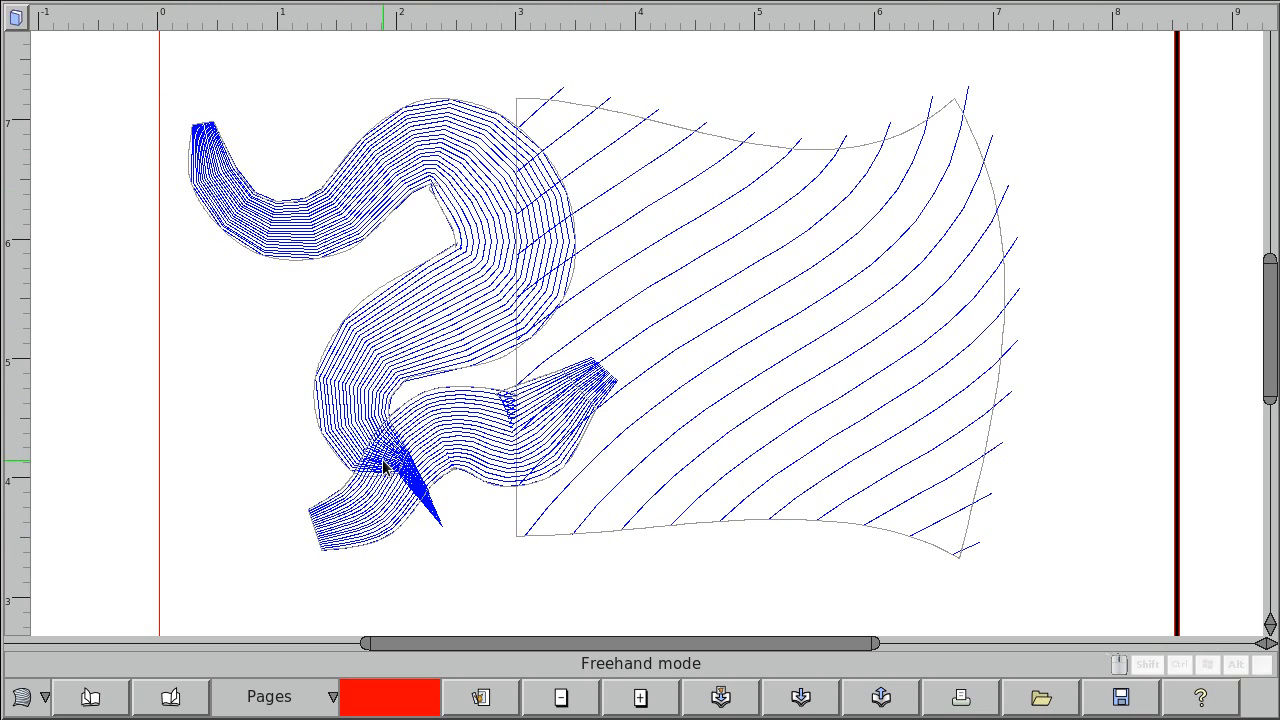
{"action": "scroll", "coordinate": [380, 462], "scroll_direction": "up", "scroll_amount": 1}
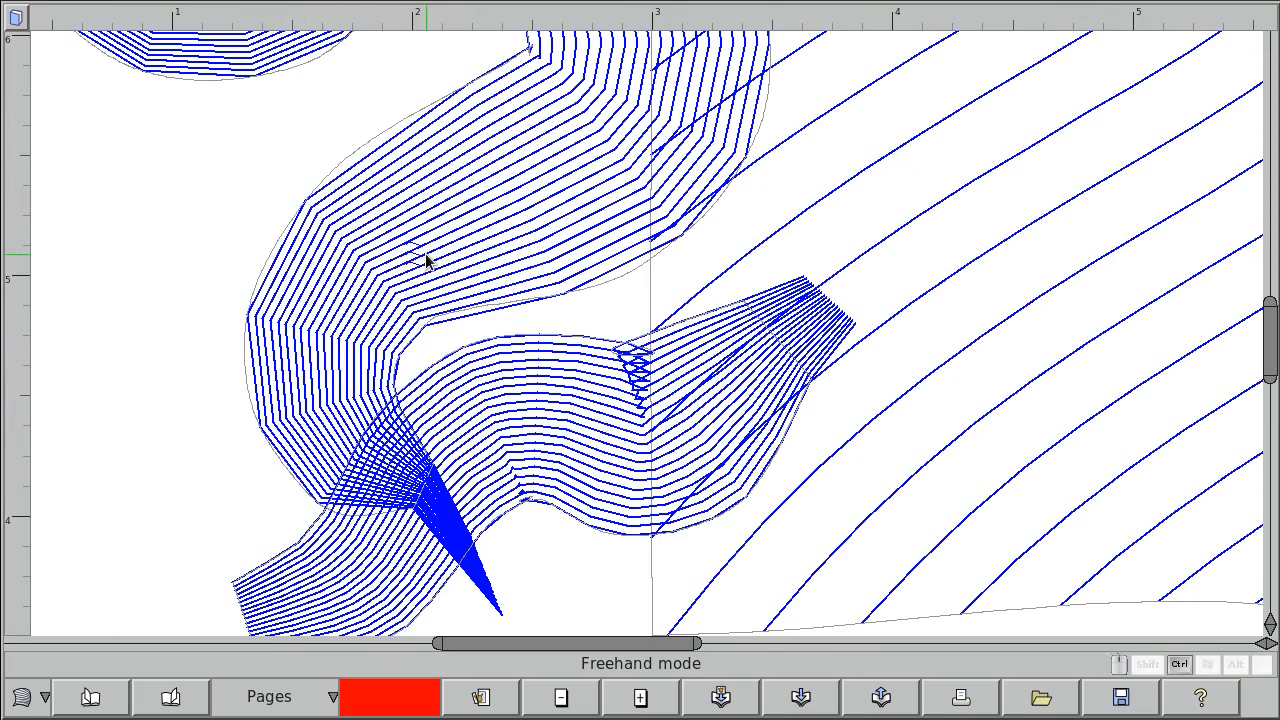
{"action": "scroll", "coordinate": [425, 258], "scroll_direction": "down", "scroll_amount": 1}
{"action": "left_click_drag", "start_coordinate": [467, 394], "coordinate": [415, 345]}
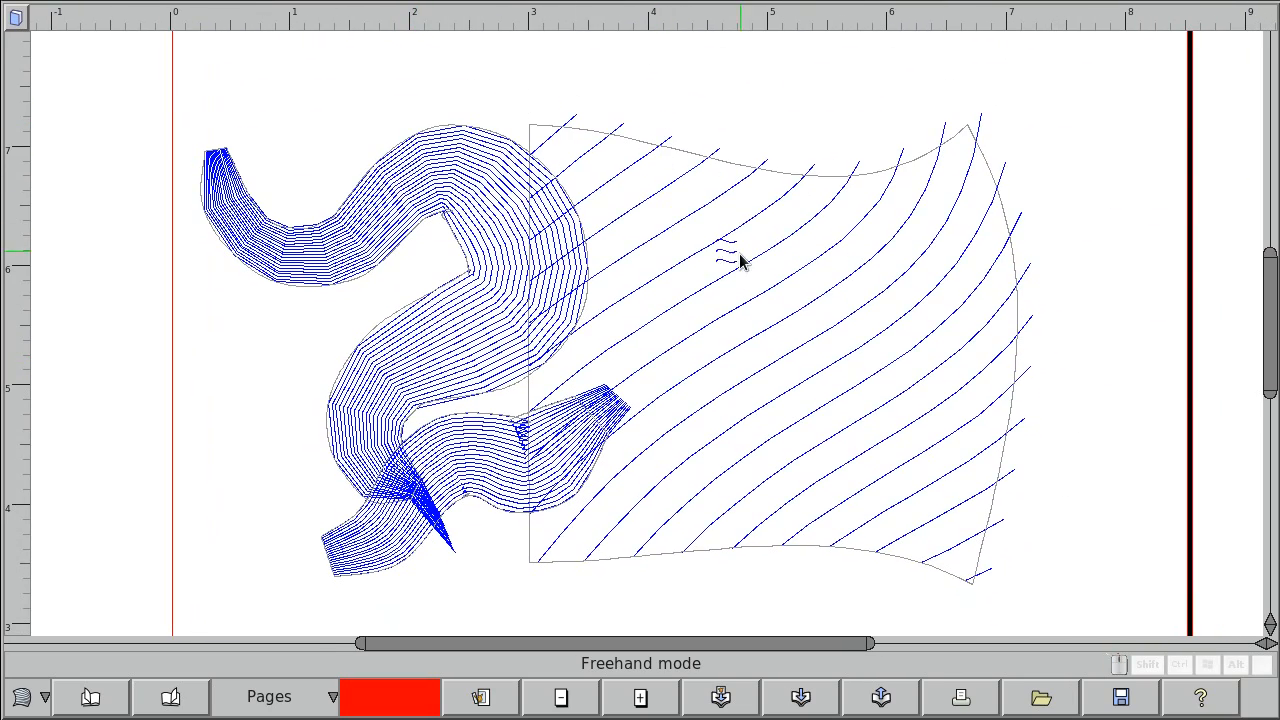
Delete both freehand fill strokes, leaving only the original mesh.
{"action": "key", "text": "Escape"}
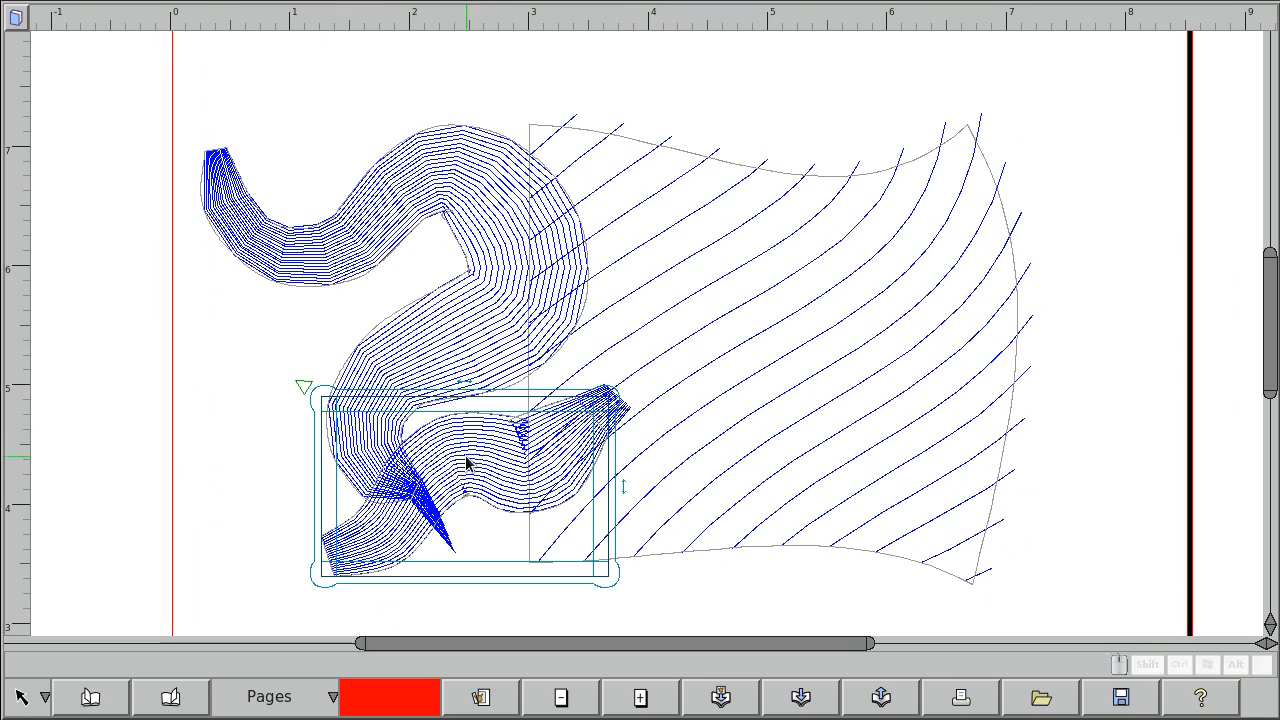
{"action": "key", "text": "Delete"}
{"action": "left_click", "coordinate": [416, 374]}
{"action": "key", "text": "Delete"}
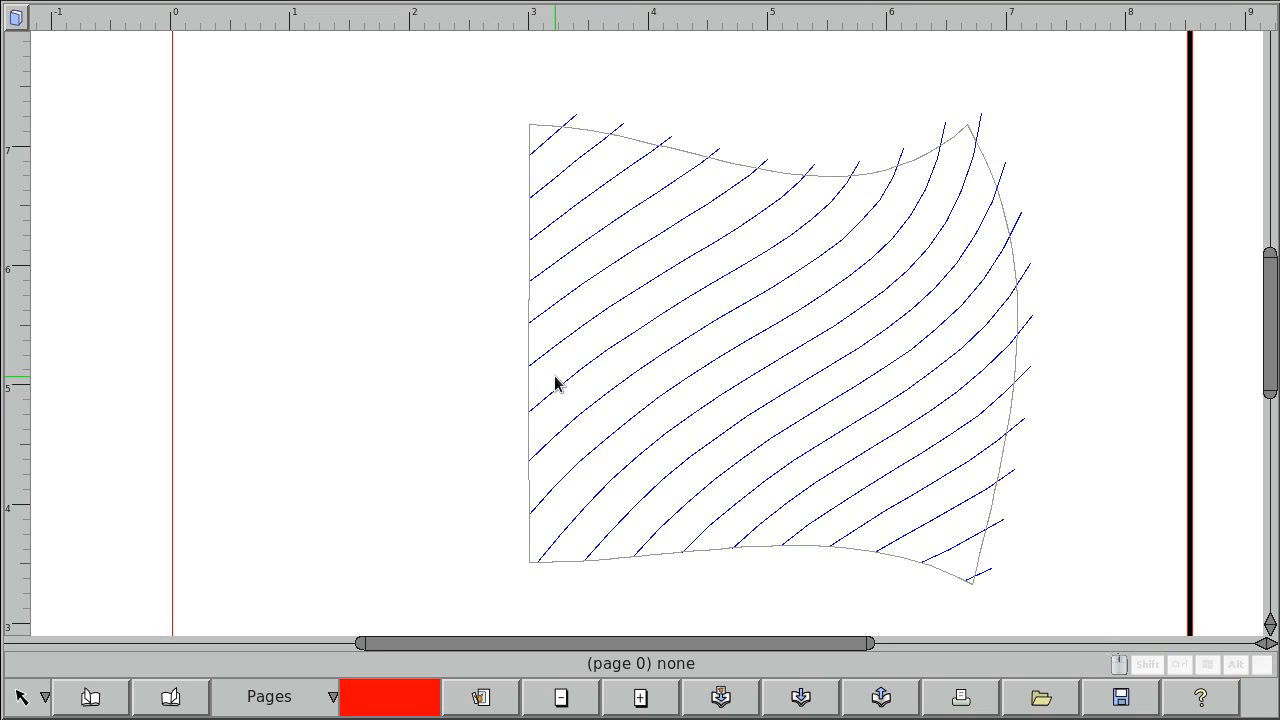
Draw a new wavy freehand fill from the page's upper left into the mesh, and show its warp grid in Mesh mode.
{"action": "left_click", "coordinate": [573, 387]}
{"action": "mouse_move", "coordinate": [205, 103]}
{"action": "left_mouse_down"}
{"action": "mouse_move", "coordinate": [314, 289]}
{"action": "mouse_move", "coordinate": [792, 247]}
{"action": "left_mouse_up"}
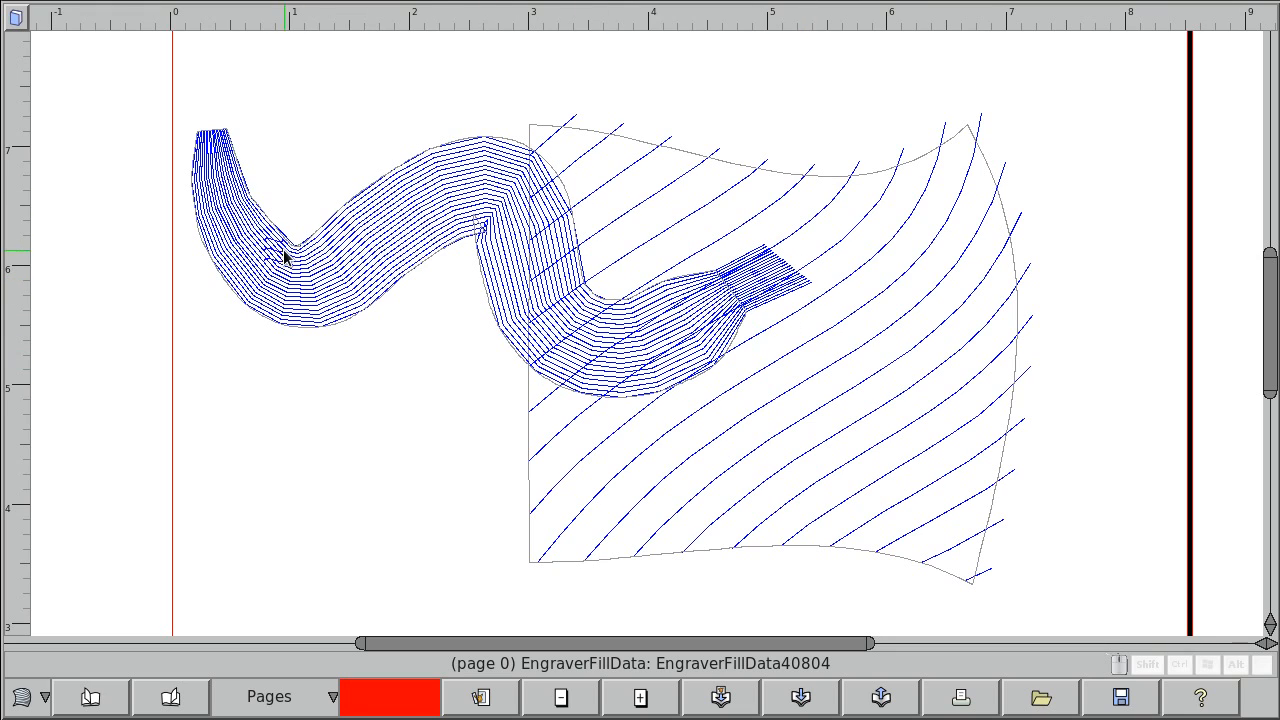
{"action": "right_click", "coordinate": [506, 316]}
{"action": "left_click", "coordinate": [446, 340]}
{"action": "mouse_move", "coordinate": [380, 235]}
{"action": "left_mouse_down"}
{"action": "mouse_move", "coordinate": [383, 214]}
{"action": "mouse_move", "coordinate": [383, 236]}
{"action": "left_mouse_up"}
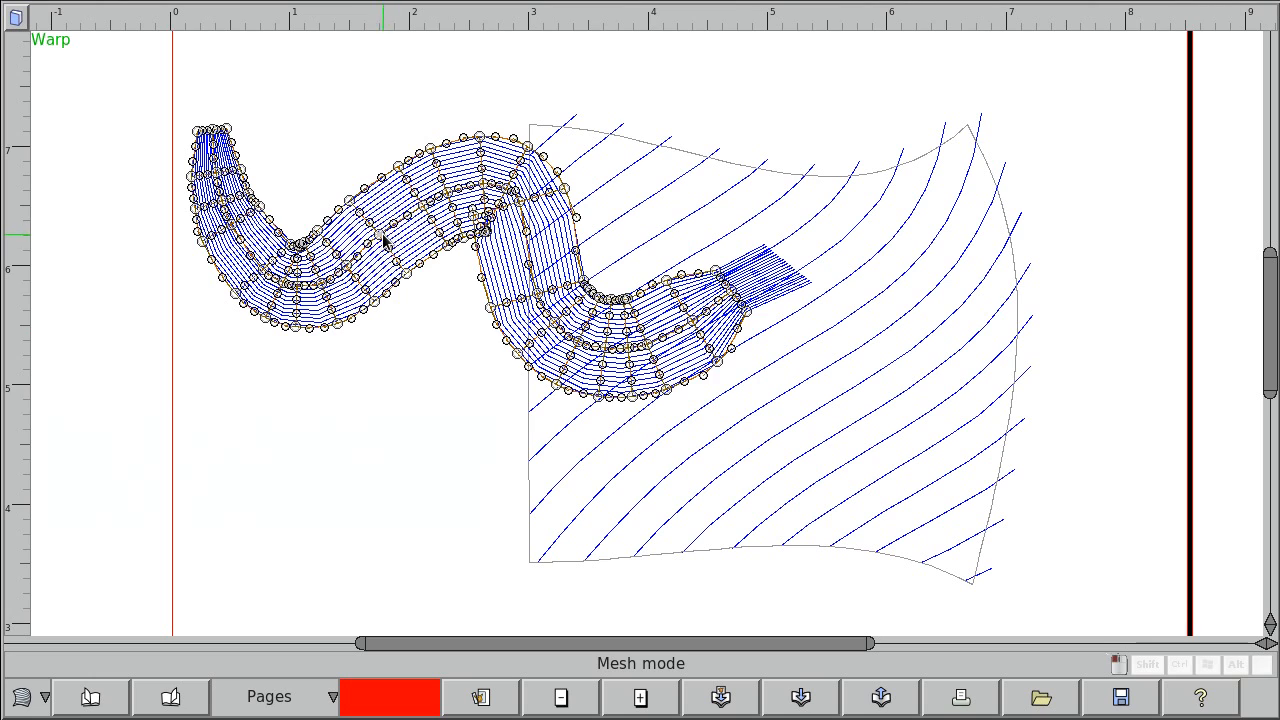
{"action": "left_click_drag", "start_coordinate": [702, 524], "coordinate": [684, 468]}
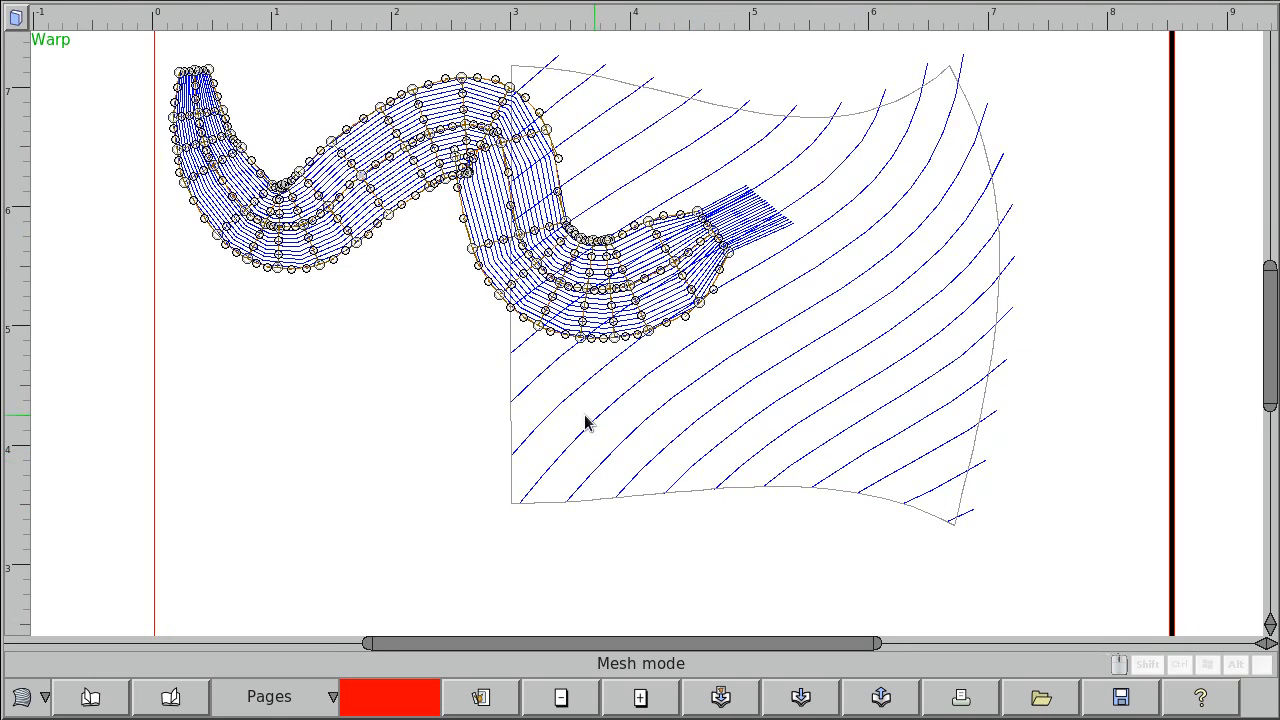
{"action": "left_click_drag", "start_coordinate": [460, 424], "coordinate": [514, 455]}
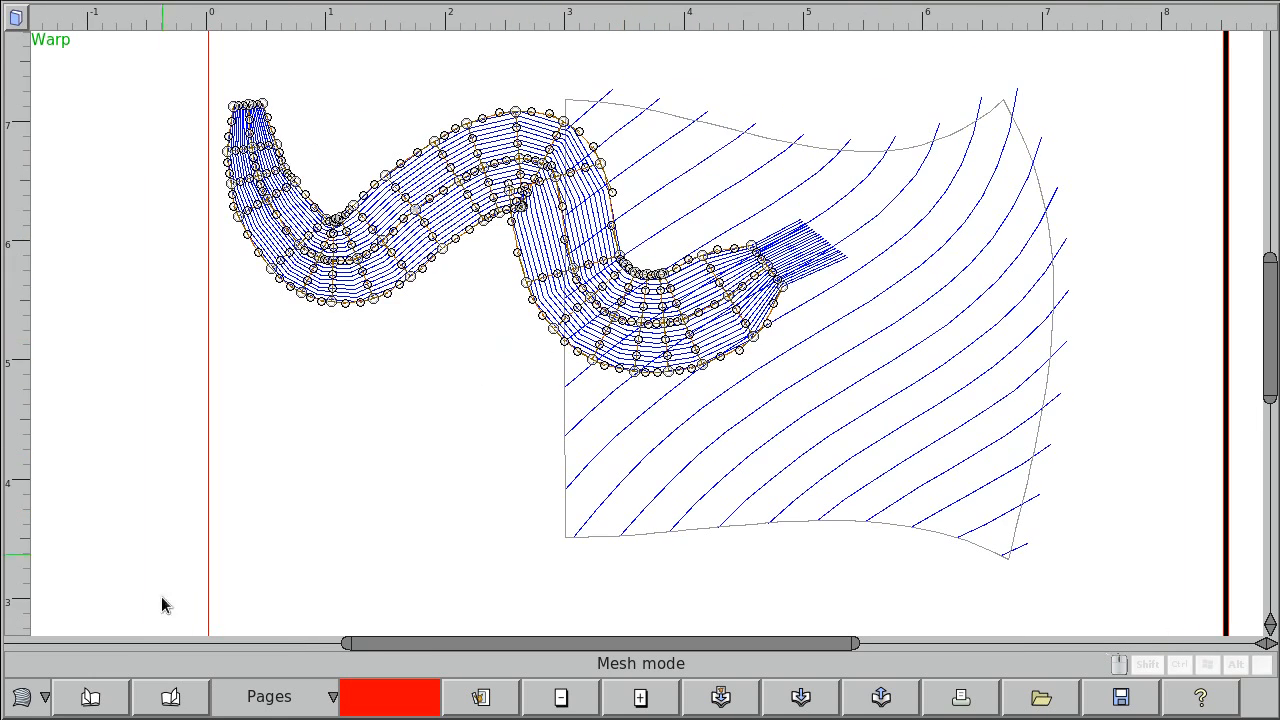
Use the Path Tool to draw a wavy red path with four curved nodes below the freehand fill.
{"action": "left_click", "coordinate": [45, 697]}
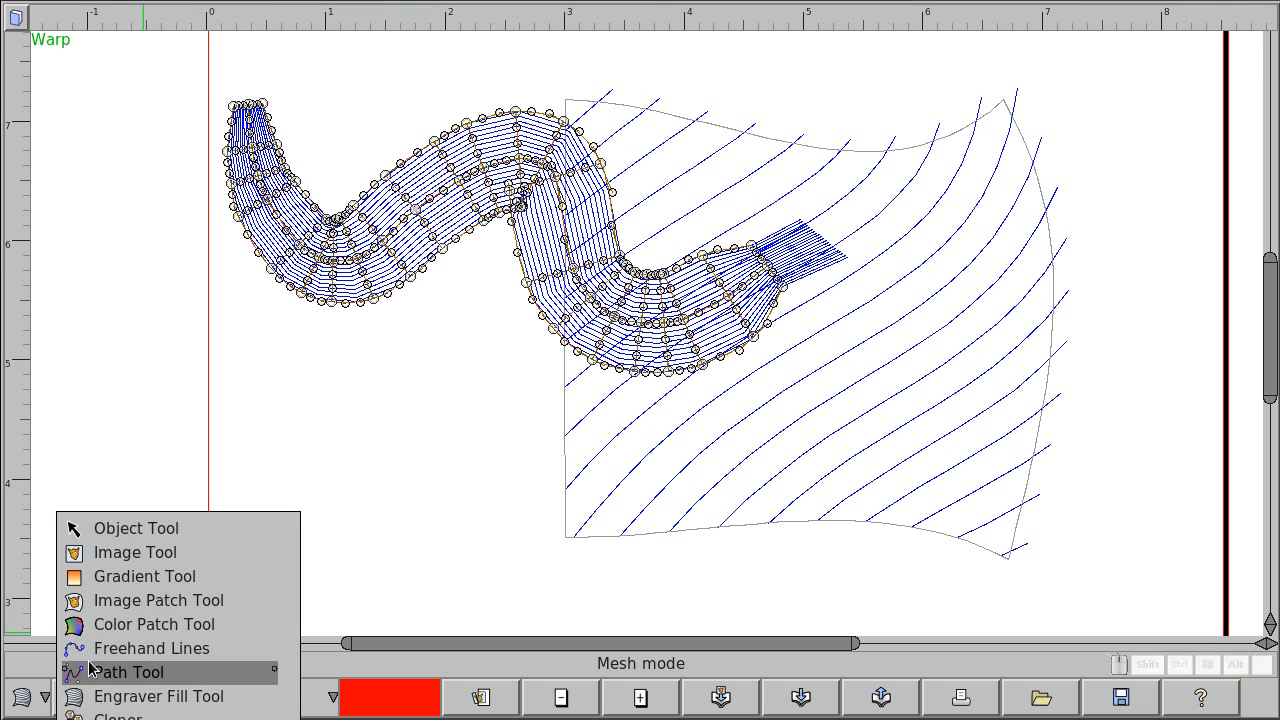
{"action": "left_click", "coordinate": [120, 672]}
{"action": "left_click_drag", "start_coordinate": [249, 556], "coordinate": [279, 512]}
{"action": "left_click_drag", "start_coordinate": [372, 345], "coordinate": [469, 349]}
{"action": "left_click_drag", "start_coordinate": [780, 565], "coordinate": [834, 540]}
{"action": "left_click_drag", "start_coordinate": [1118, 399], "coordinate": [1089, 206]}
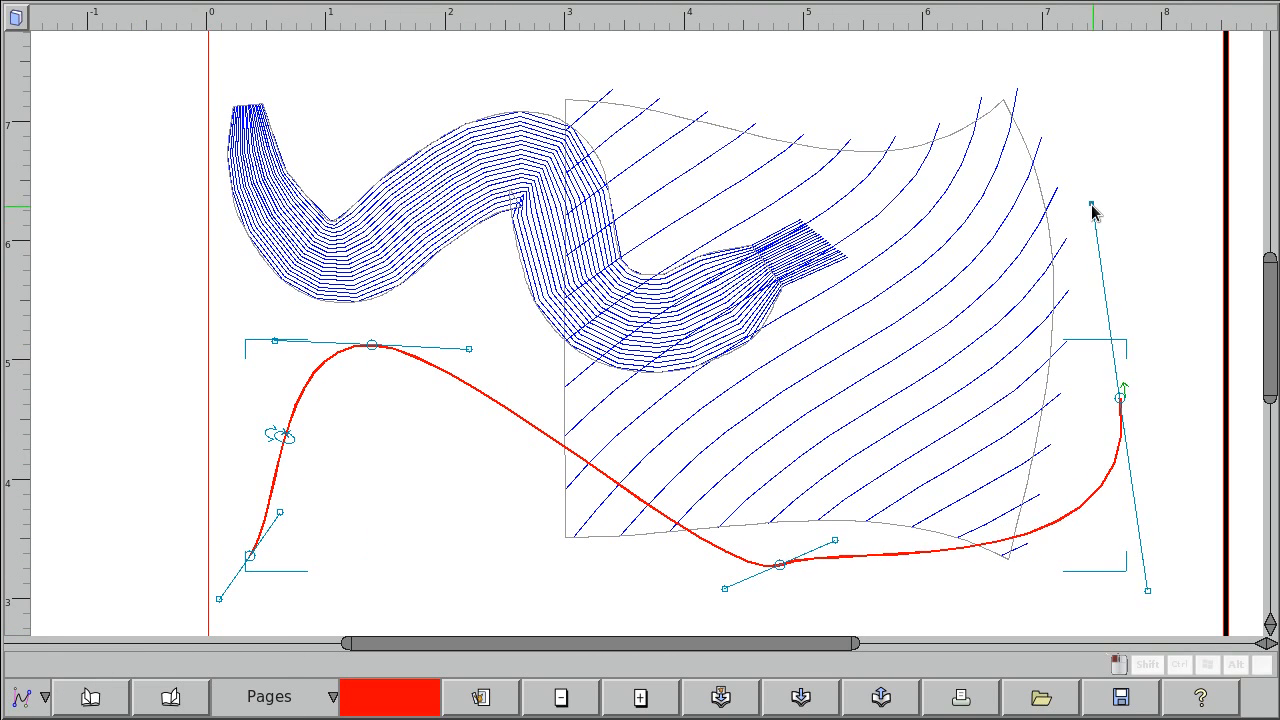
Thicken the red path and add two more width nodes, one thinning its middle descent and one widening its right end.
{"action": "mouse_move", "coordinate": [289, 437]}
{"action": "left_mouse_down"}
{"action": "mouse_move", "coordinate": [343, 449]}
{"action": "mouse_move", "coordinate": [331, 451]}
{"action": "mouse_move", "coordinate": [429, 380]}
{"action": "mouse_move", "coordinate": [517, 426]}
{"action": "mouse_move", "coordinate": [300, 474]}
{"action": "mouse_move", "coordinate": [296, 464]}
{"action": "left_mouse_up"}
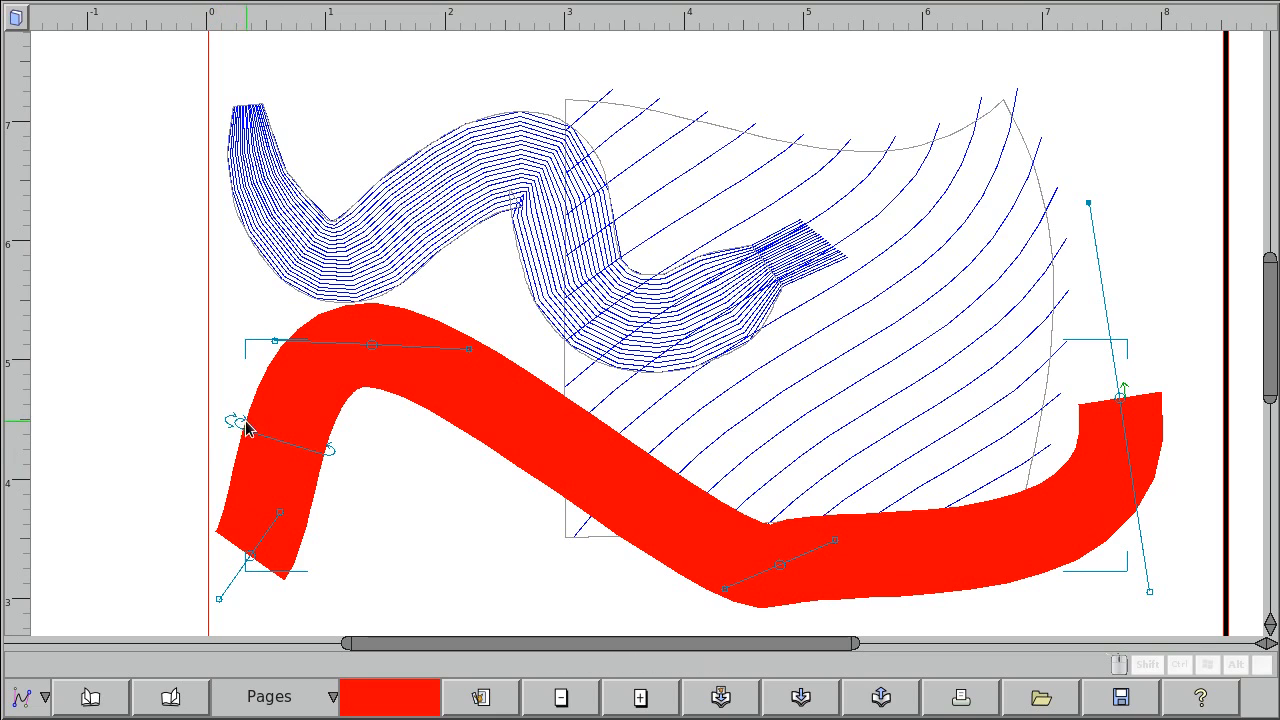
{"action": "left_click_drag", "start_coordinate": [240, 423], "coordinate": [257, 429]}
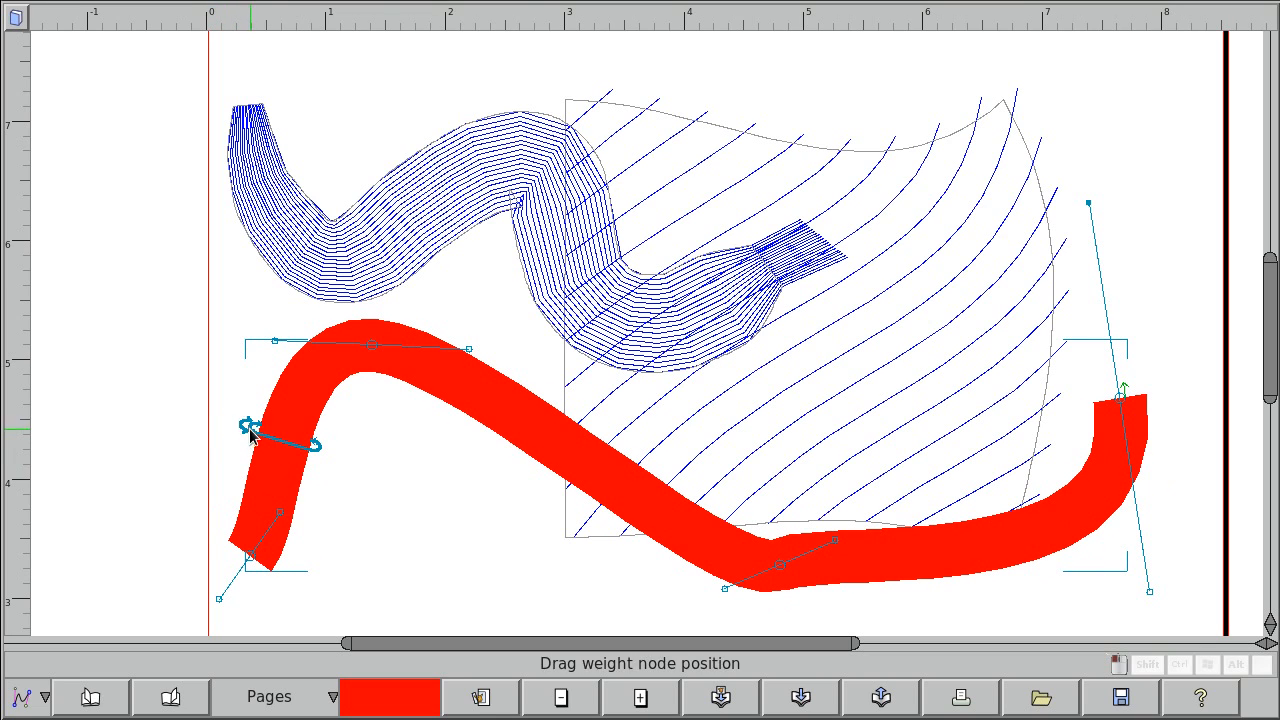
{"action": "key", "text": "shift"}
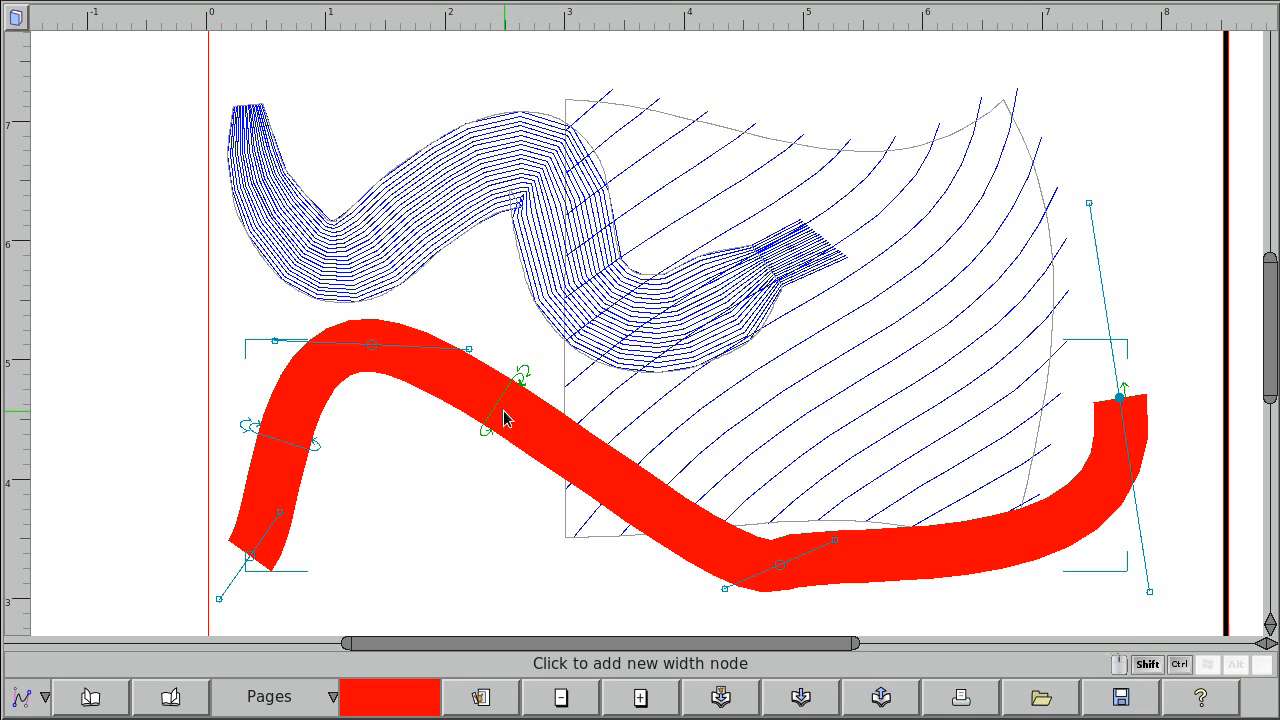
{"action": "left_click", "coordinate": [527, 432]}
{"action": "mouse_move", "coordinate": [506, 440]}
{"action": "left_mouse_down"}
{"action": "mouse_move", "coordinate": [494, 466]}
{"action": "mouse_move", "coordinate": [514, 429]}
{"action": "mouse_move", "coordinate": [517, 446]}
{"action": "mouse_move", "coordinate": [514, 425]}
{"action": "left_mouse_up"}
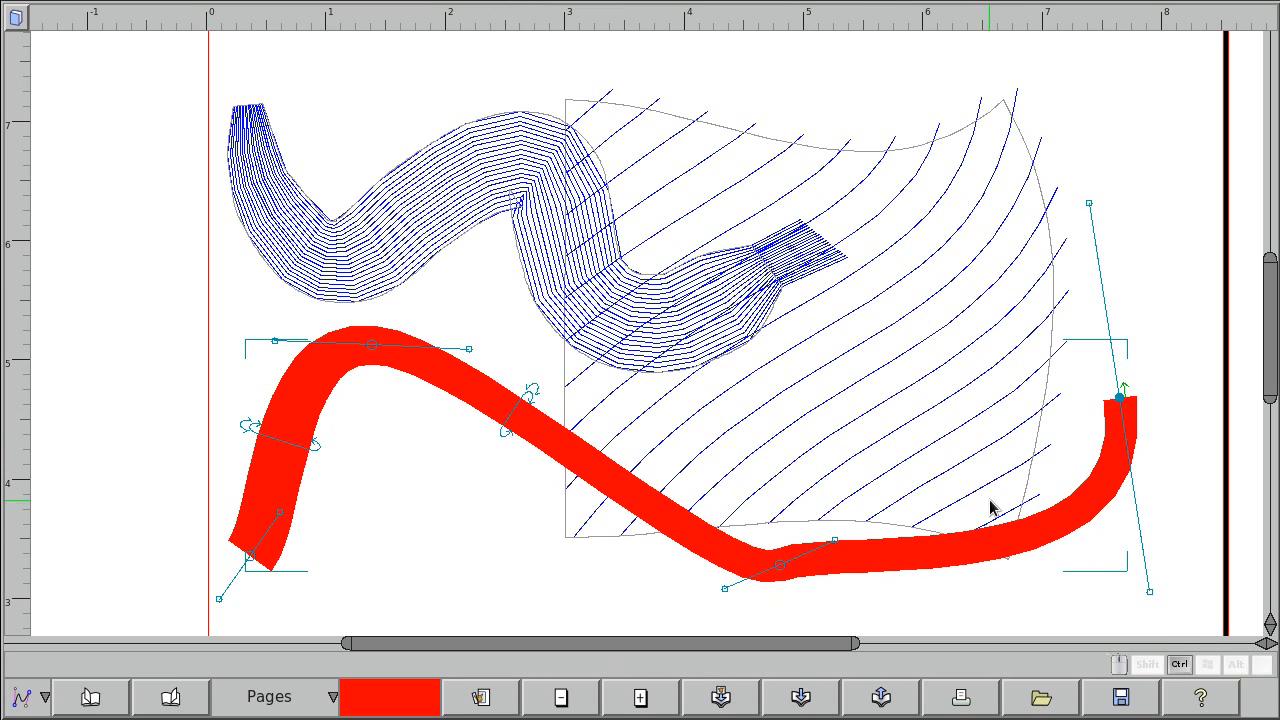
{"action": "left_click", "coordinate": [953, 543], "text": "shift"}
{"action": "left_click_drag", "start_coordinate": [955, 540], "coordinate": [948, 500]}
{"action": "mouse_move", "coordinate": [508, 434]}
{"action": "left_mouse_down"}
{"action": "mouse_move", "coordinate": [481, 491]}
{"action": "mouse_move", "coordinate": [492, 440]}
{"action": "left_mouse_up"}
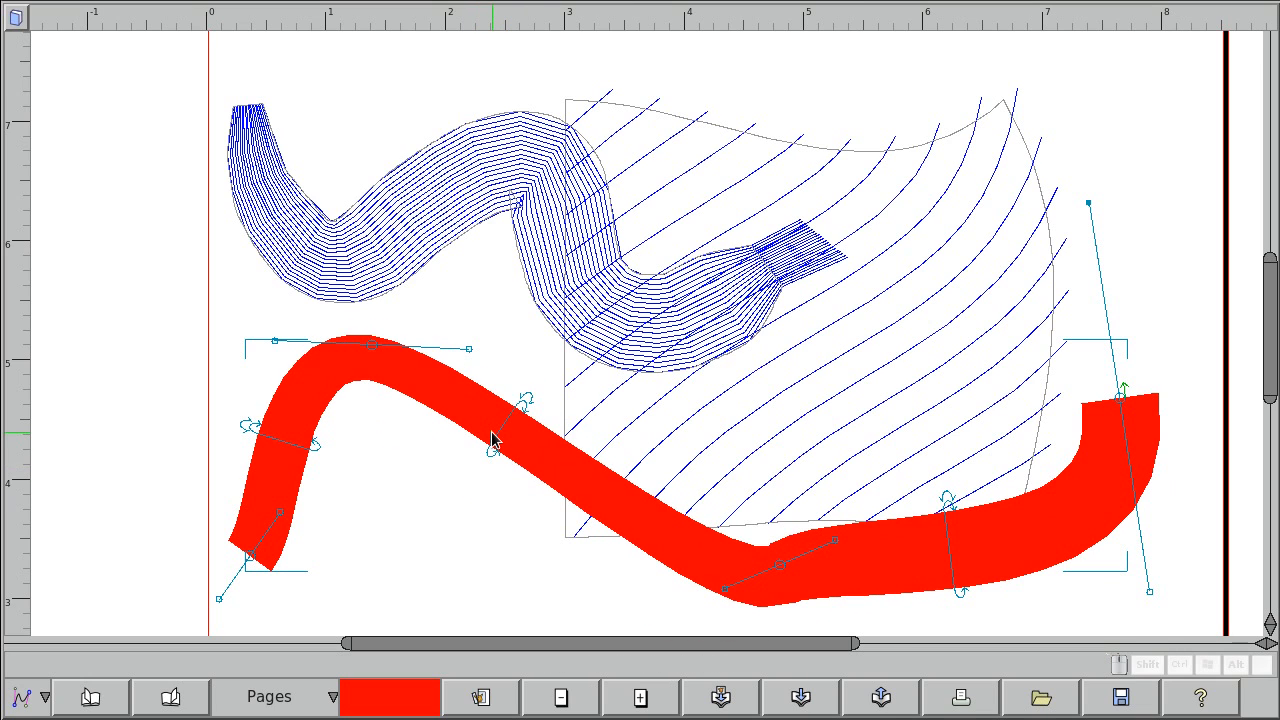
Show the path's base lines and adjust the offset, angle, width and position of its three width nodes.
{"action": "key", "text": "shift+b"}
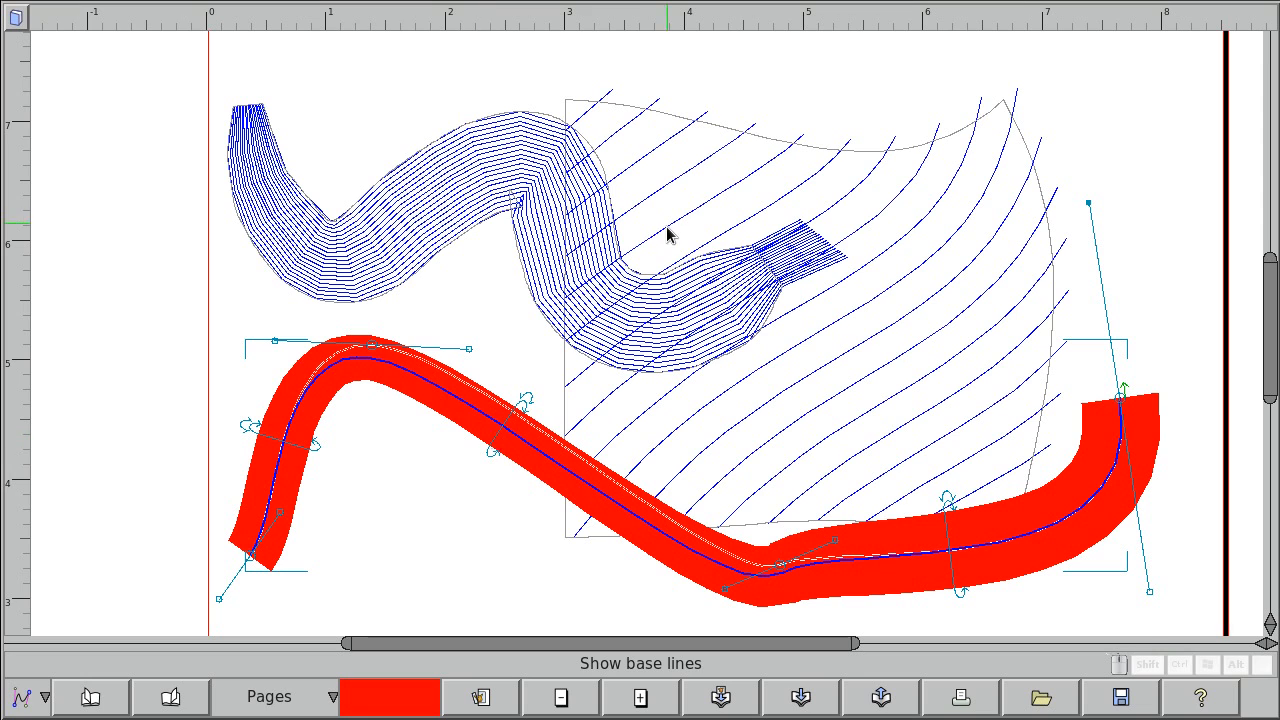
{"action": "mouse_move", "coordinate": [500, 462]}
{"action": "left_mouse_down"}
{"action": "mouse_move", "coordinate": [480, 491]}
{"action": "mouse_move", "coordinate": [515, 388]}
{"action": "left_mouse_up"}
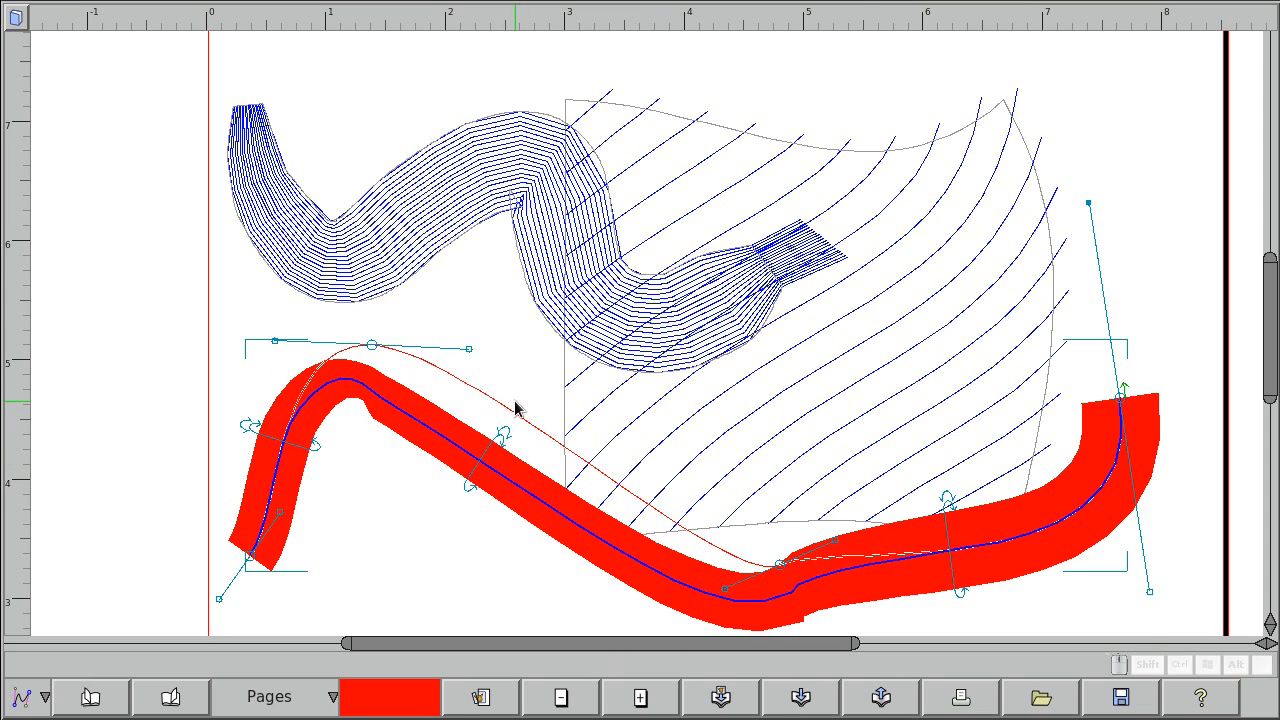
{"action": "mouse_move", "coordinate": [500, 445]}
{"action": "left_mouse_down"}
{"action": "mouse_move", "coordinate": [546, 366]}
{"action": "mouse_move", "coordinate": [522, 414]}
{"action": "left_mouse_up"}
{"action": "left_click_drag", "start_coordinate": [248, 426], "coordinate": [252, 452]}
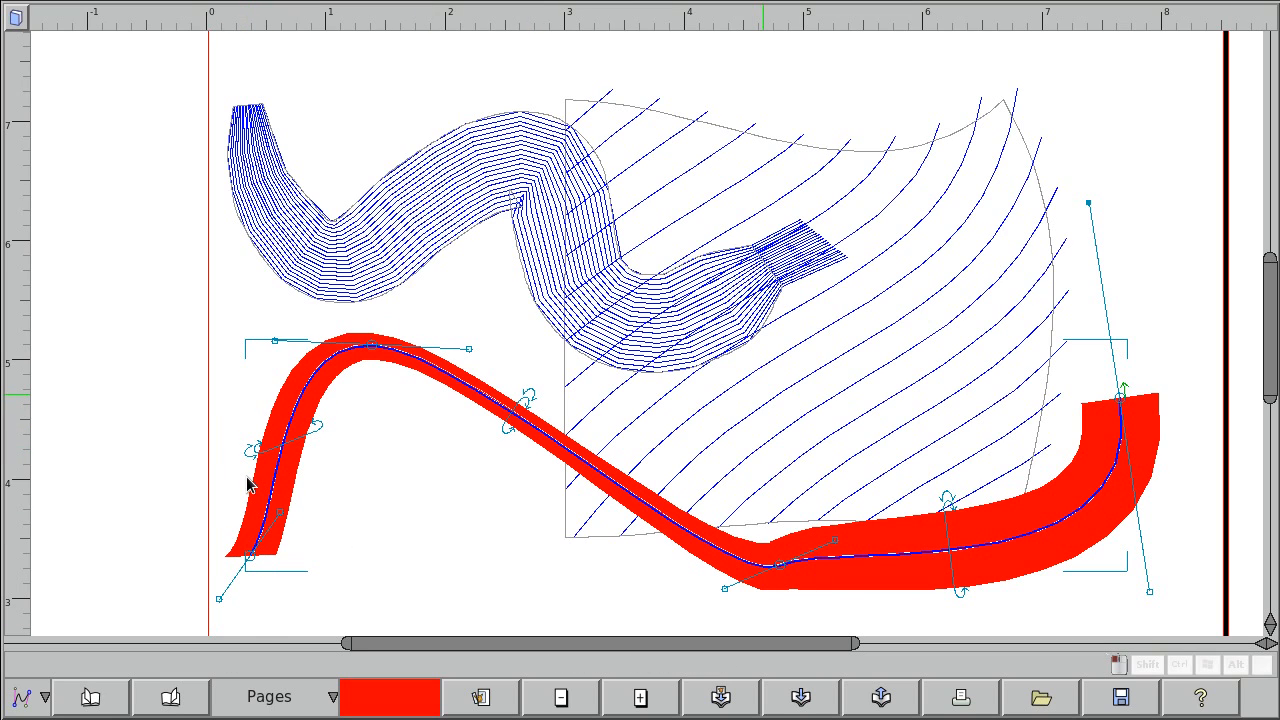
{"action": "mouse_move", "coordinate": [948, 506]}
{"action": "left_mouse_down"}
{"action": "mouse_move", "coordinate": [917, 506]}
{"action": "mouse_move", "coordinate": [957, 490]}
{"action": "mouse_move", "coordinate": [961, 503]}
{"action": "mouse_move", "coordinate": [961, 487]}
{"action": "mouse_move", "coordinate": [961, 512]}
{"action": "left_mouse_up"}
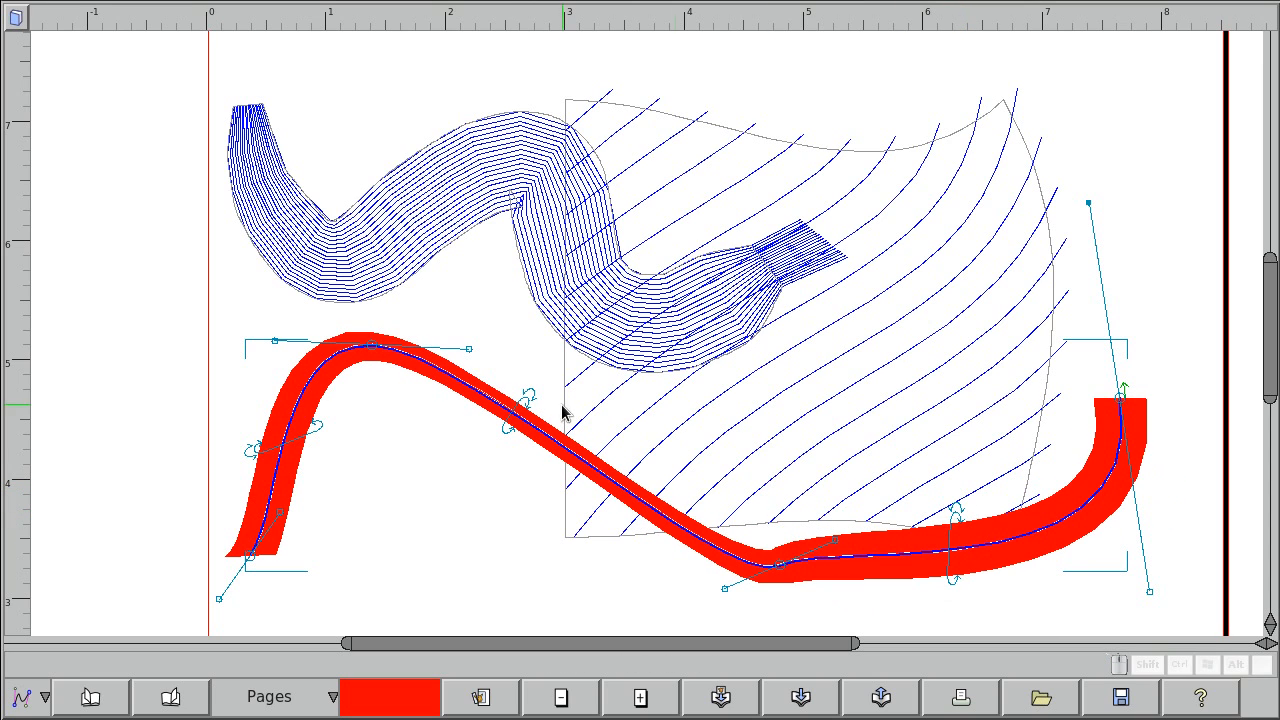
{"action": "mouse_move", "coordinate": [509, 417]}
{"action": "left_mouse_down"}
{"action": "mouse_move", "coordinate": [325, 348]}
{"action": "mouse_move", "coordinate": [289, 551]}
{"action": "mouse_move", "coordinate": [400, 322]}
{"action": "mouse_move", "coordinate": [877, 509]}
{"action": "mouse_move", "coordinate": [935, 515]}
{"action": "mouse_move", "coordinate": [572, 392]}
{"action": "mouse_move", "coordinate": [492, 398]}
{"action": "left_mouse_up"}
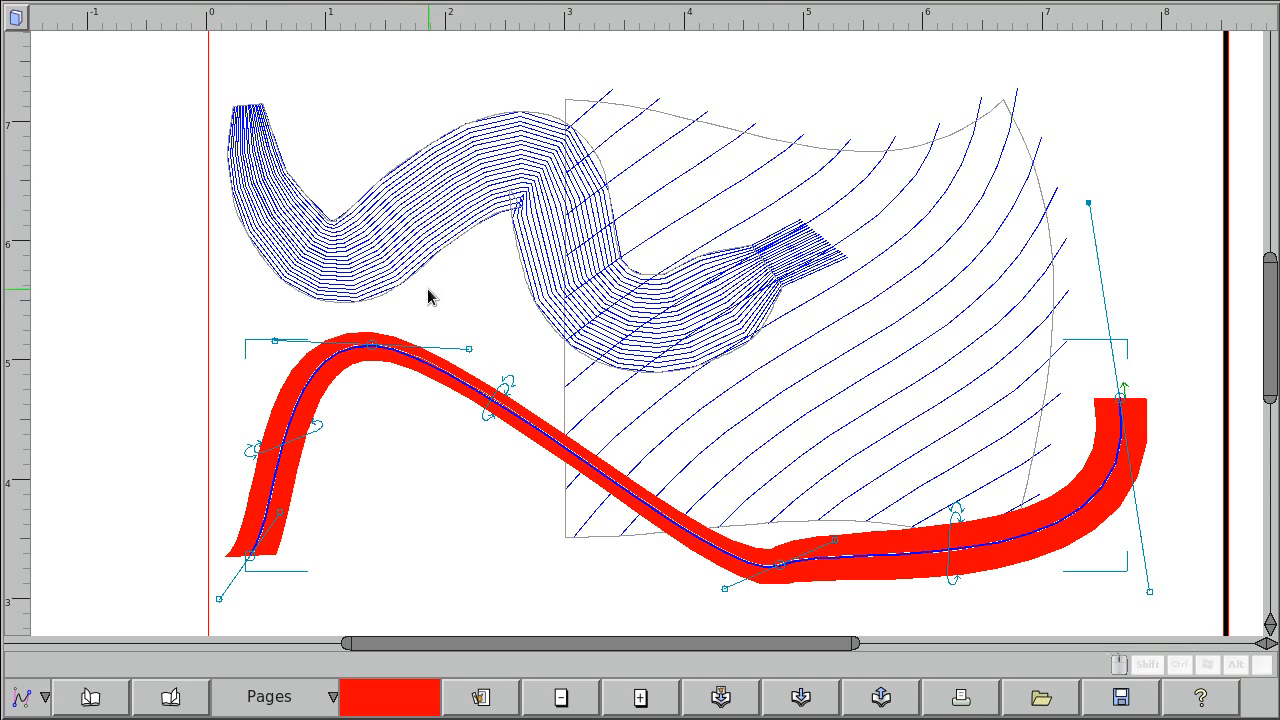
Move the freehand fill slightly upward and open its warp mesh for editing.
{"action": "key", "text": "Escape"}
{"action": "left_click", "coordinate": [440, 211]}
{"action": "left_click_drag", "start_coordinate": [440, 211], "coordinate": [416, 202]}
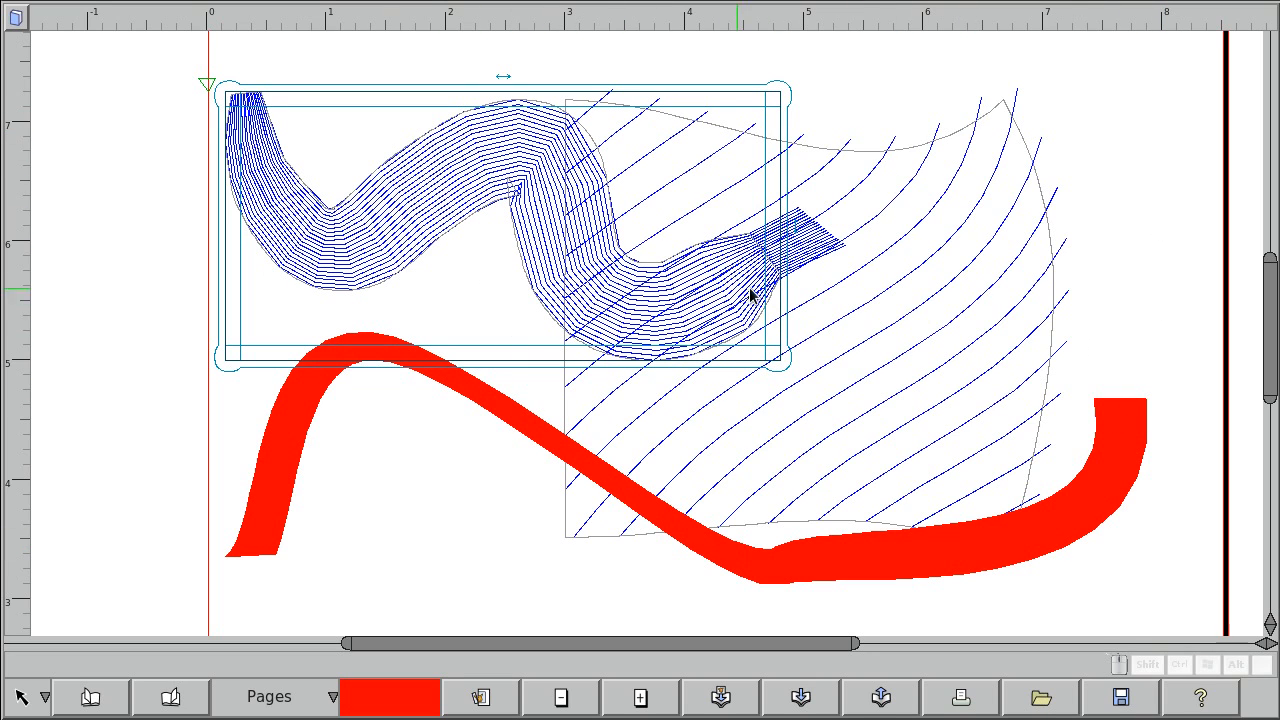
{"action": "double_click", "coordinate": [704, 300]}
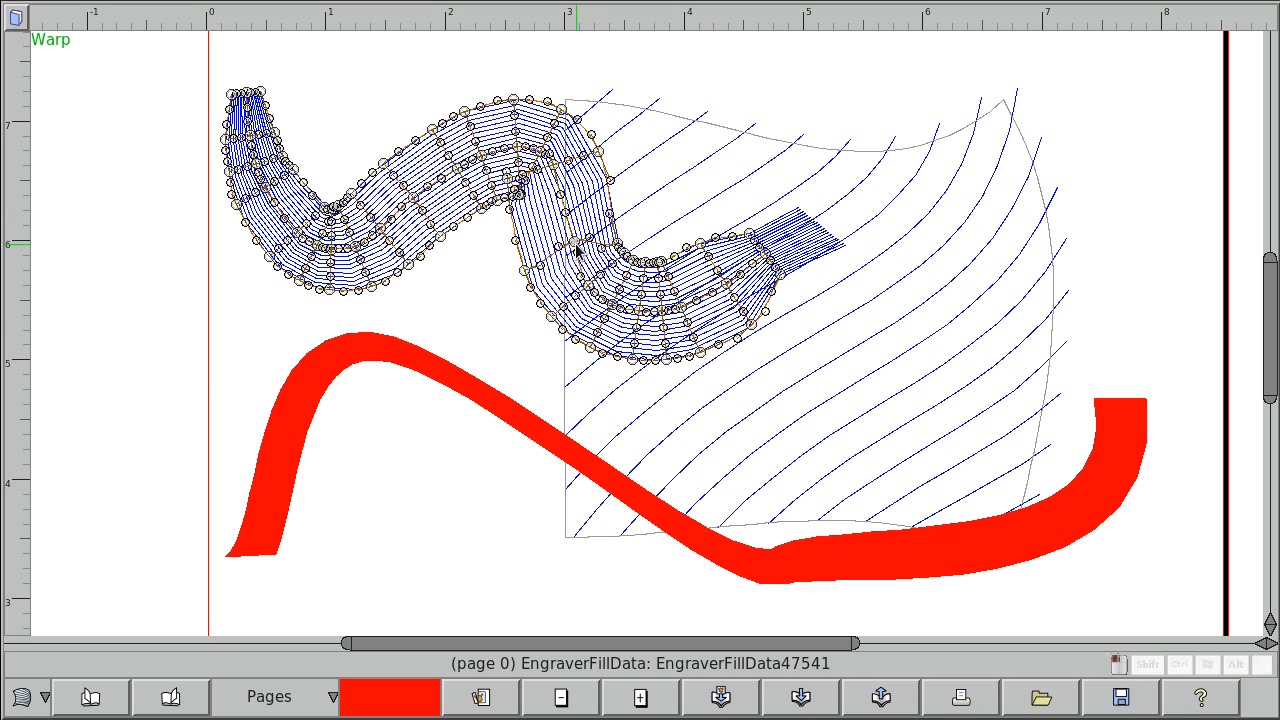
Delete the freehand fill and the red path.
{"action": "key", "text": "Escape"}
{"action": "key", "text": "Delete"}
{"action": "left_click", "coordinate": [459, 390]}
{"action": "key", "text": "Delete"}
Open the remaining engraving fill for editing and show the tracing controls in Trace adjustment mode.
{"action": "left_click", "coordinate": [757, 333]}
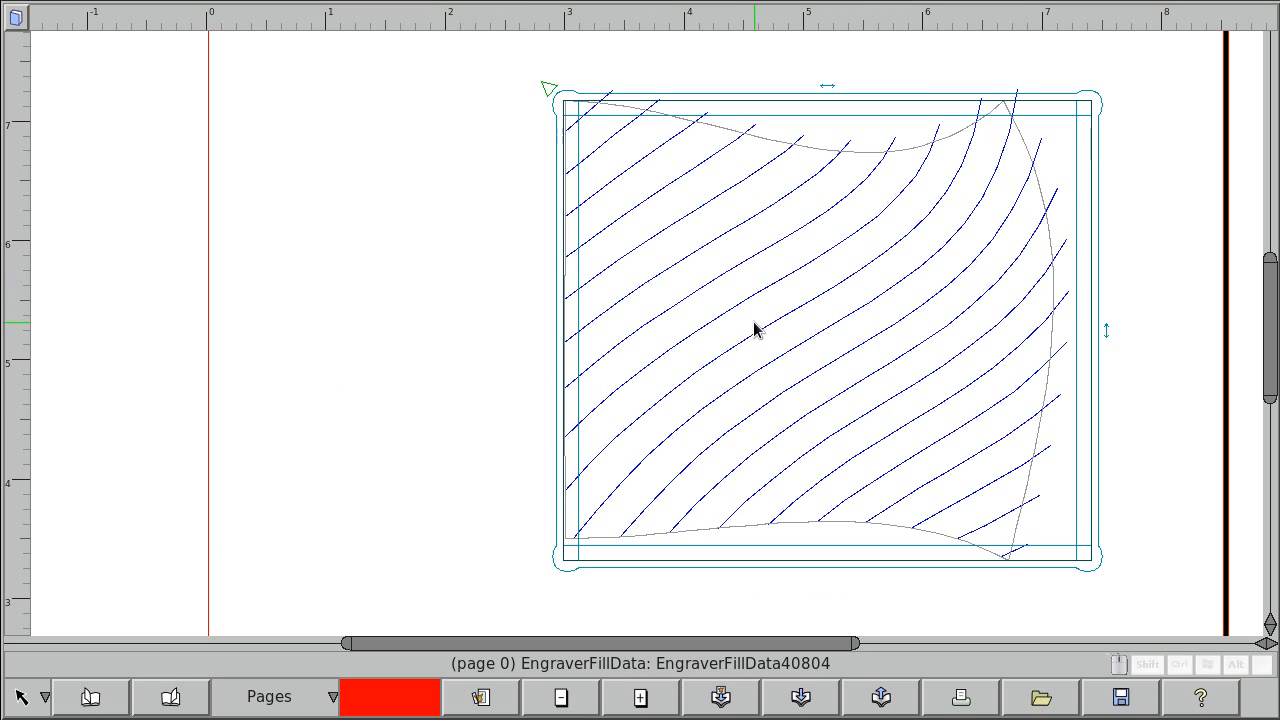
{"action": "double_click", "coordinate": [752, 318]}
{"action": "right_click", "coordinate": [704, 262]}
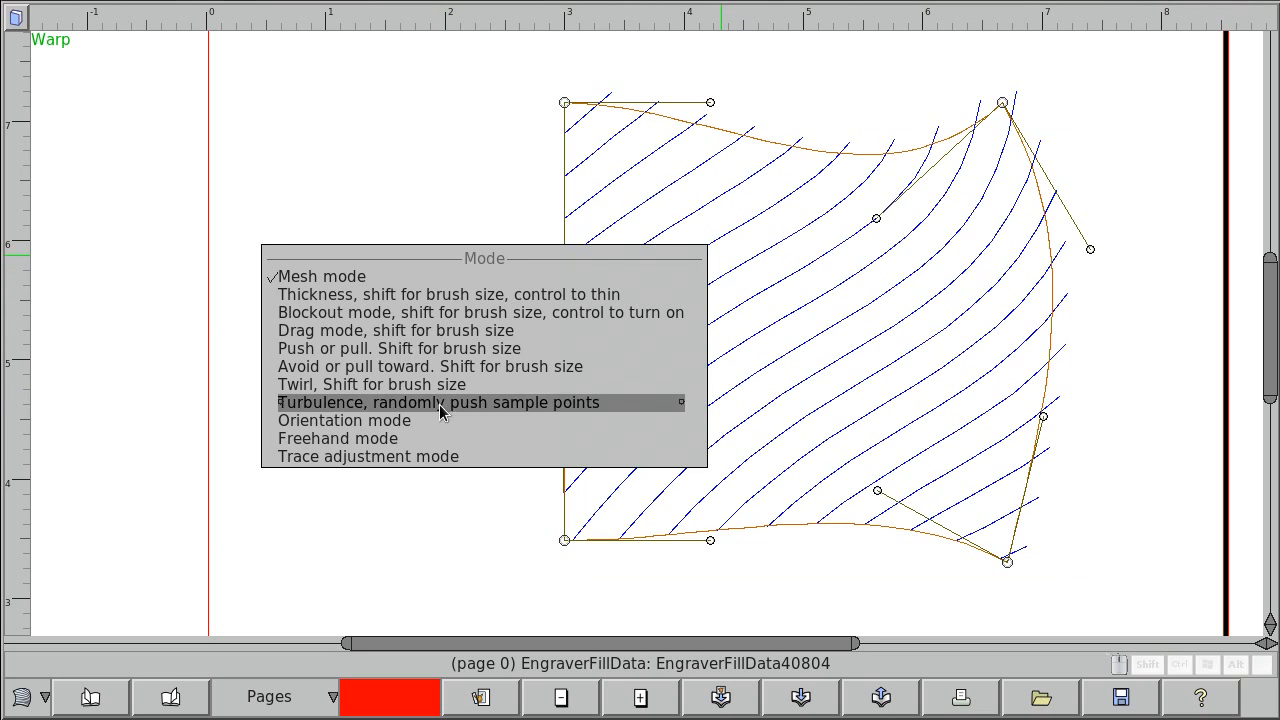
{"action": "left_click", "coordinate": [443, 456]}
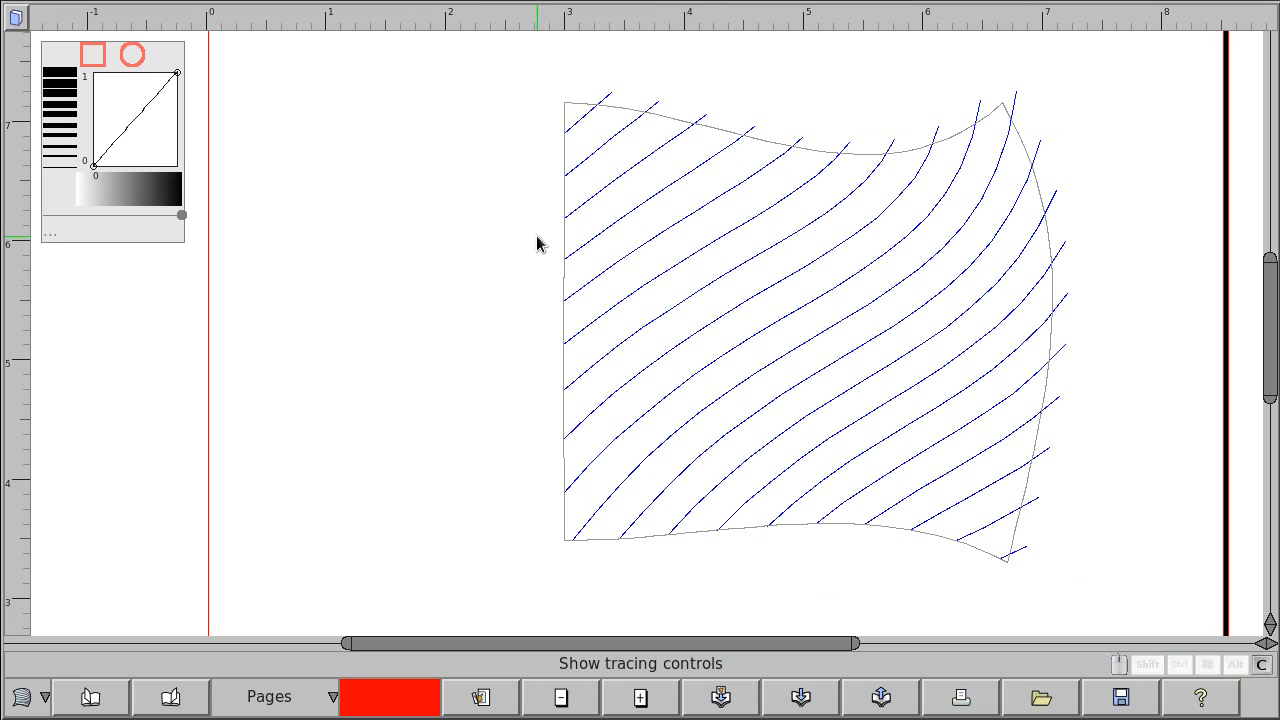
Load sampe-outside.jpg as the image to trace behind the engraving lines.
{"action": "left_click", "coordinate": [90, 235]}
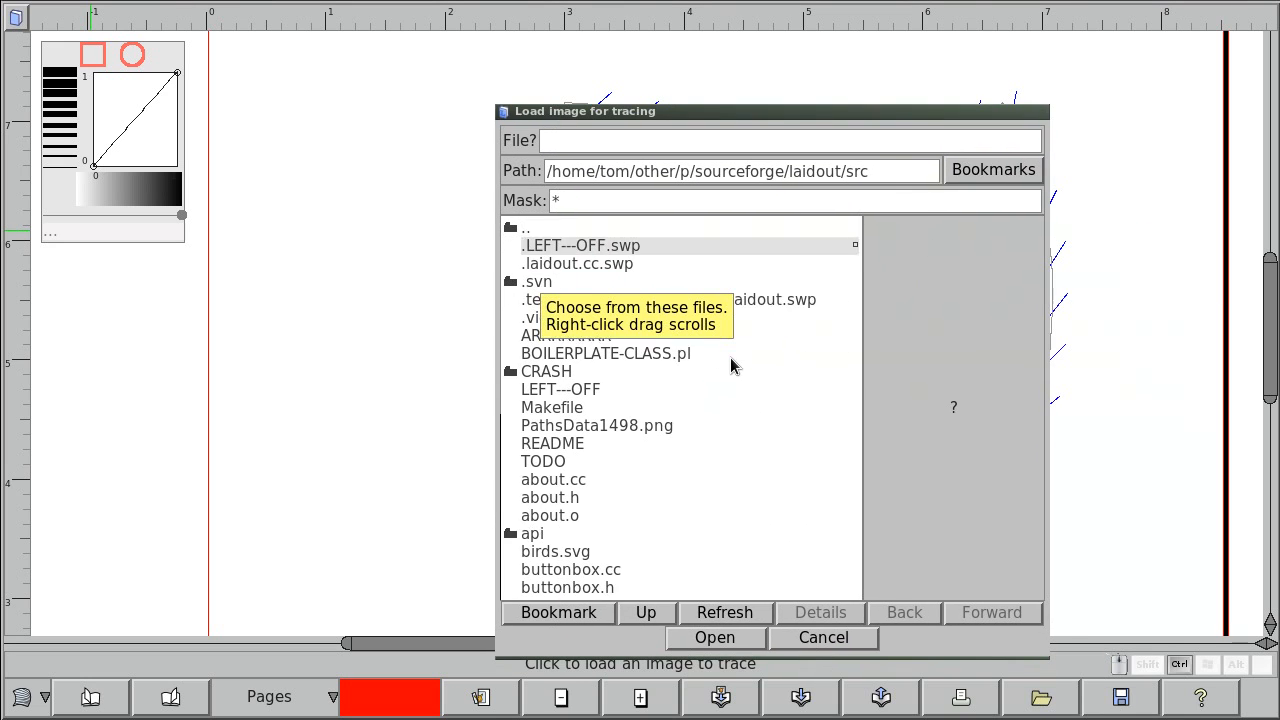
{"action": "scroll", "coordinate": [731, 365], "scroll_direction": "down", "scroll_amount": 5}
{"action": "scroll", "coordinate": [630, 461], "scroll_direction": "down", "scroll_amount": 20}
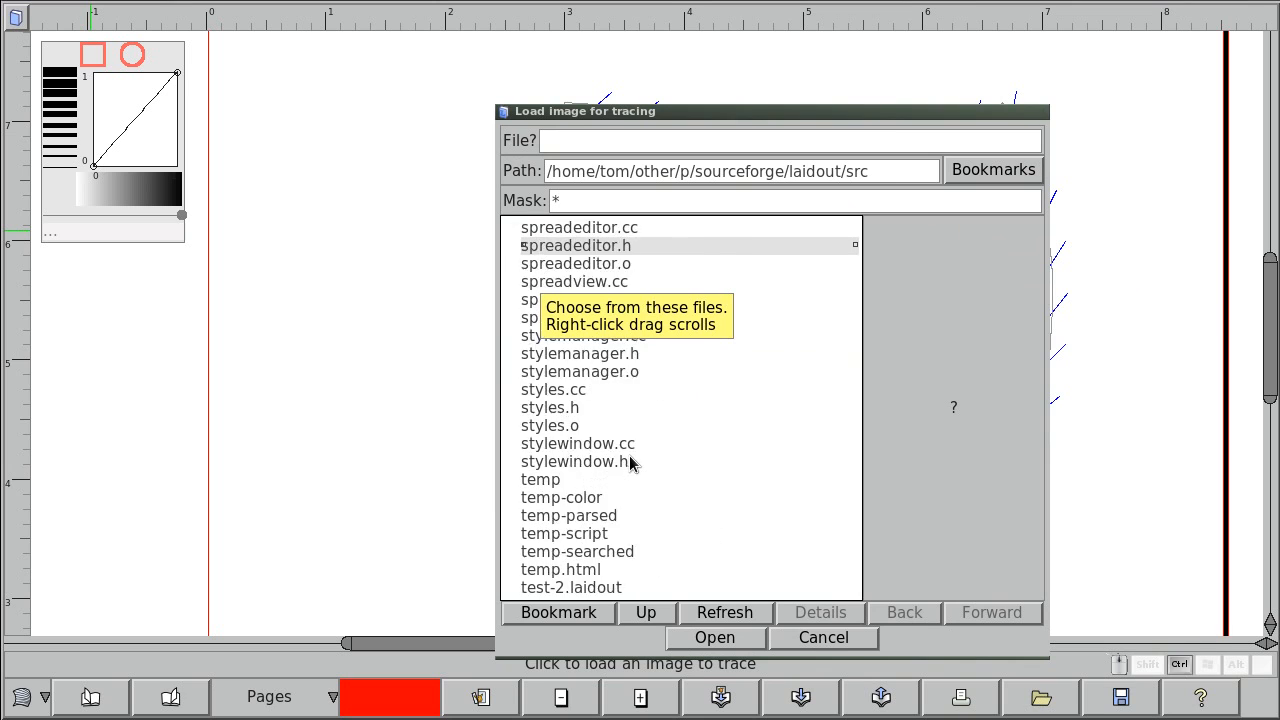
{"action": "scroll", "coordinate": [630, 461], "scroll_direction": "up", "scroll_amount": 3}
{"action": "scroll", "coordinate": [630, 461], "scroll_direction": "up", "scroll_amount": 9}
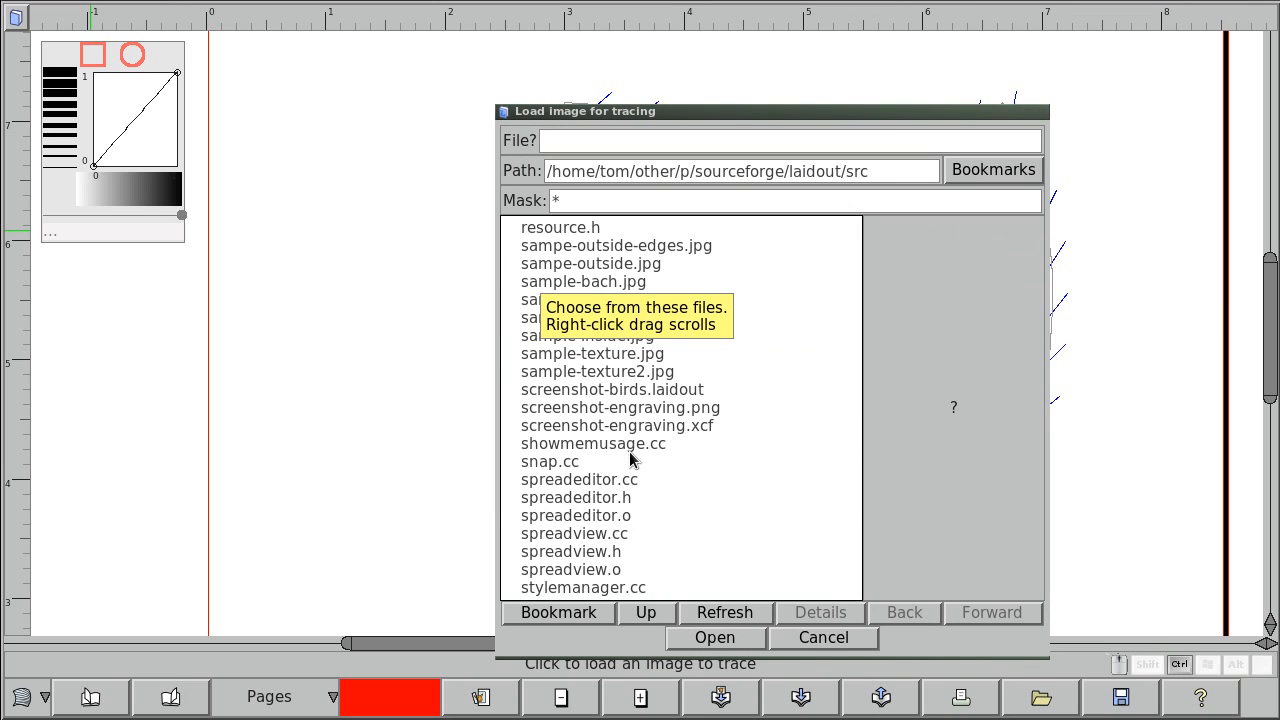
{"action": "left_click", "coordinate": [615, 264]}
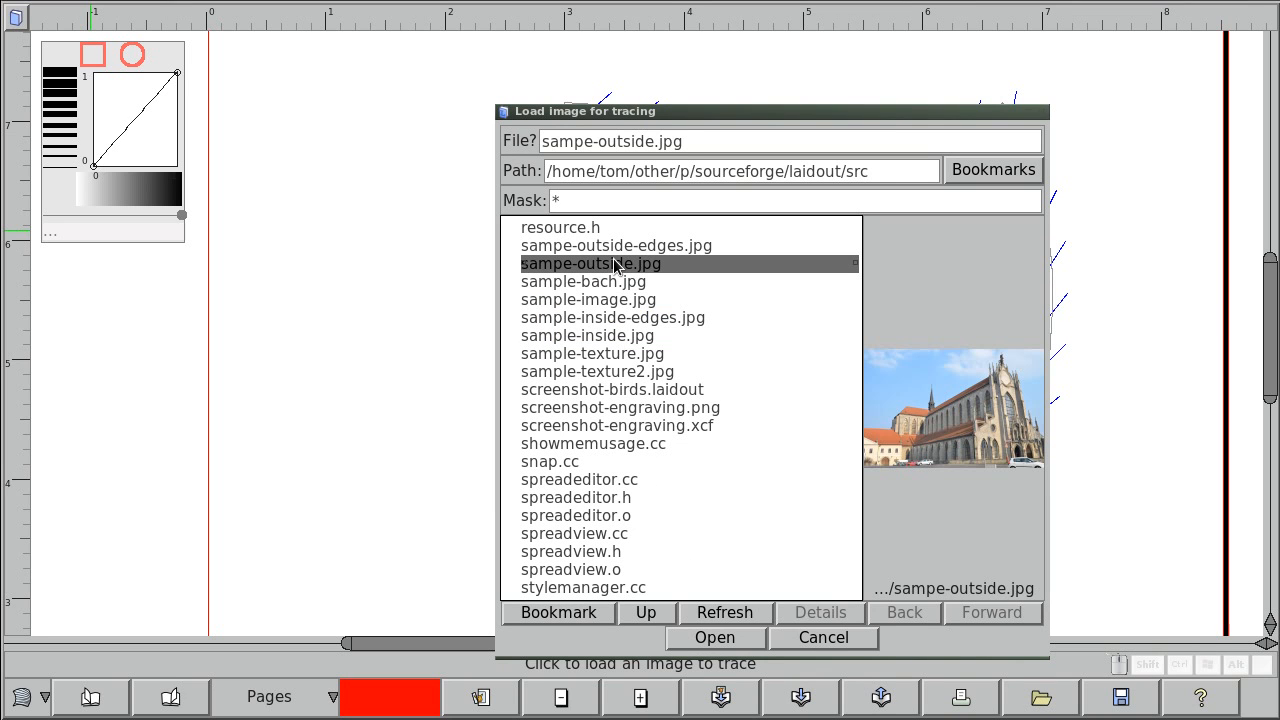
{"action": "left_click", "coordinate": [718, 638]}
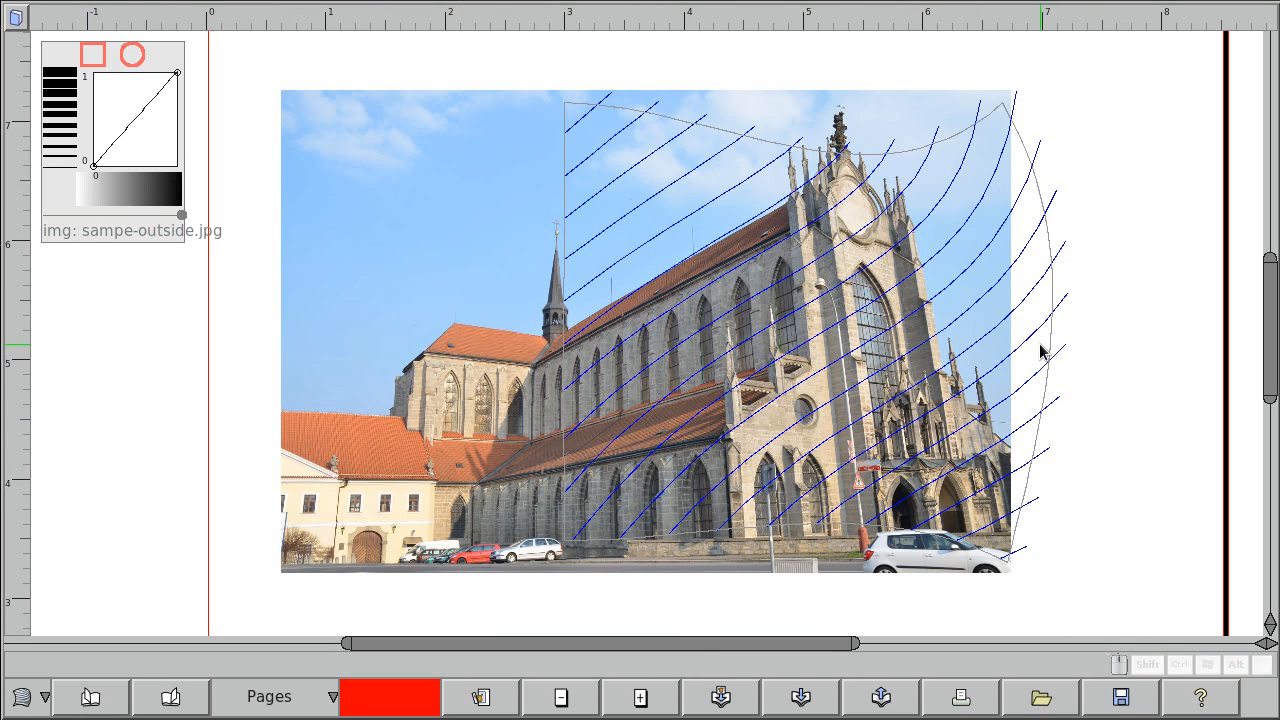
Keep the fill in Trace adjustment mode, move it left over the church image, and trace the image once into line thickness.
{"action": "right_click", "coordinate": [975, 337]}
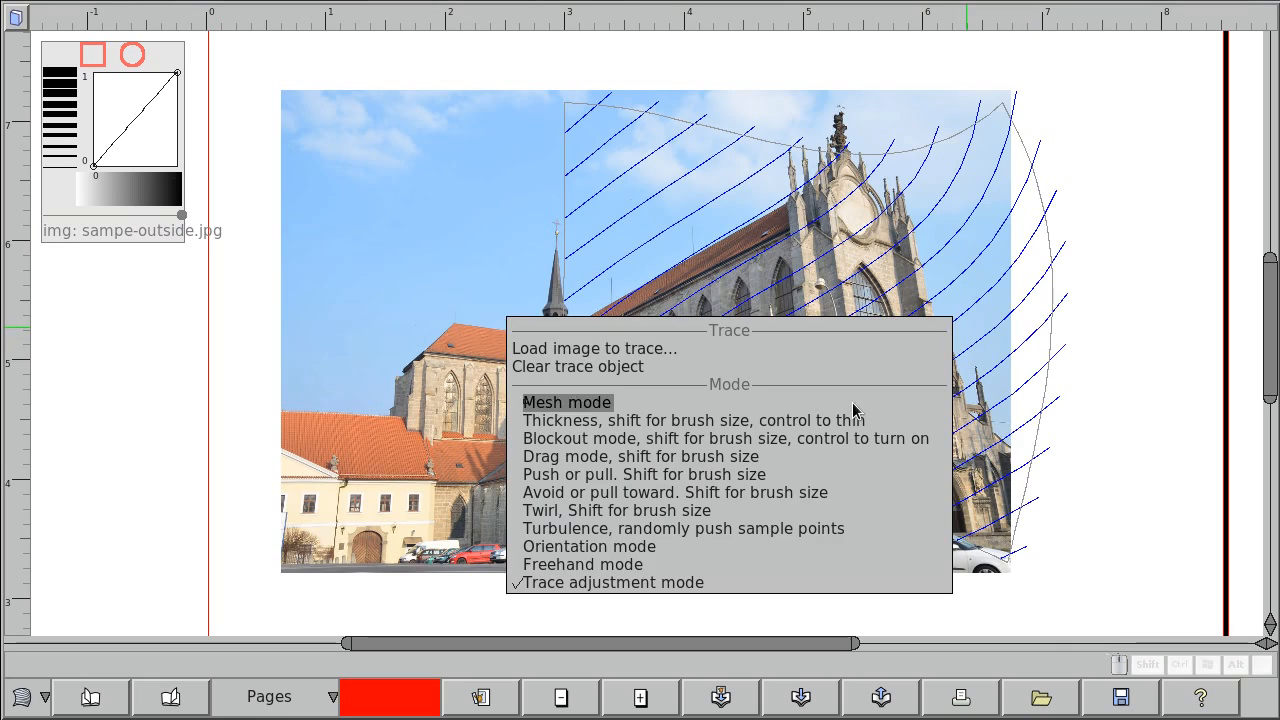
{"action": "left_click", "coordinate": [706, 584]}
{"action": "left_click_drag", "start_coordinate": [988, 388], "coordinate": [869, 374]}
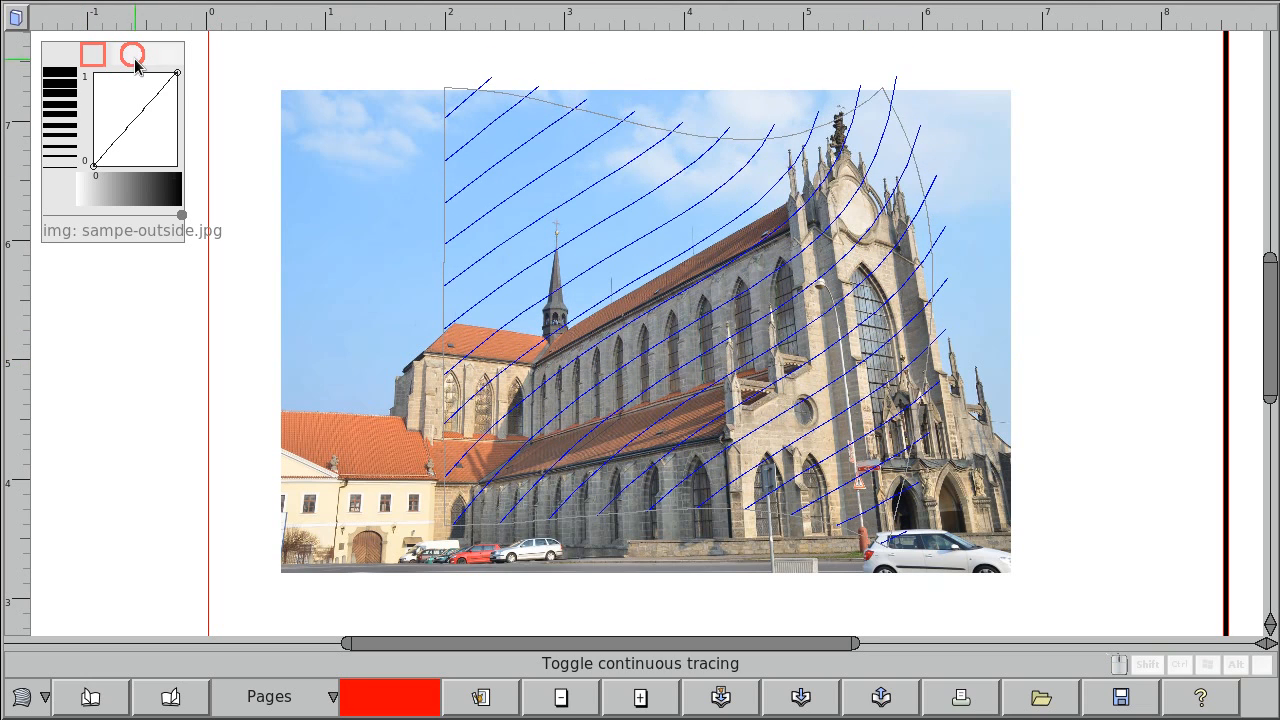
{"action": "left_click", "coordinate": [91, 55]}
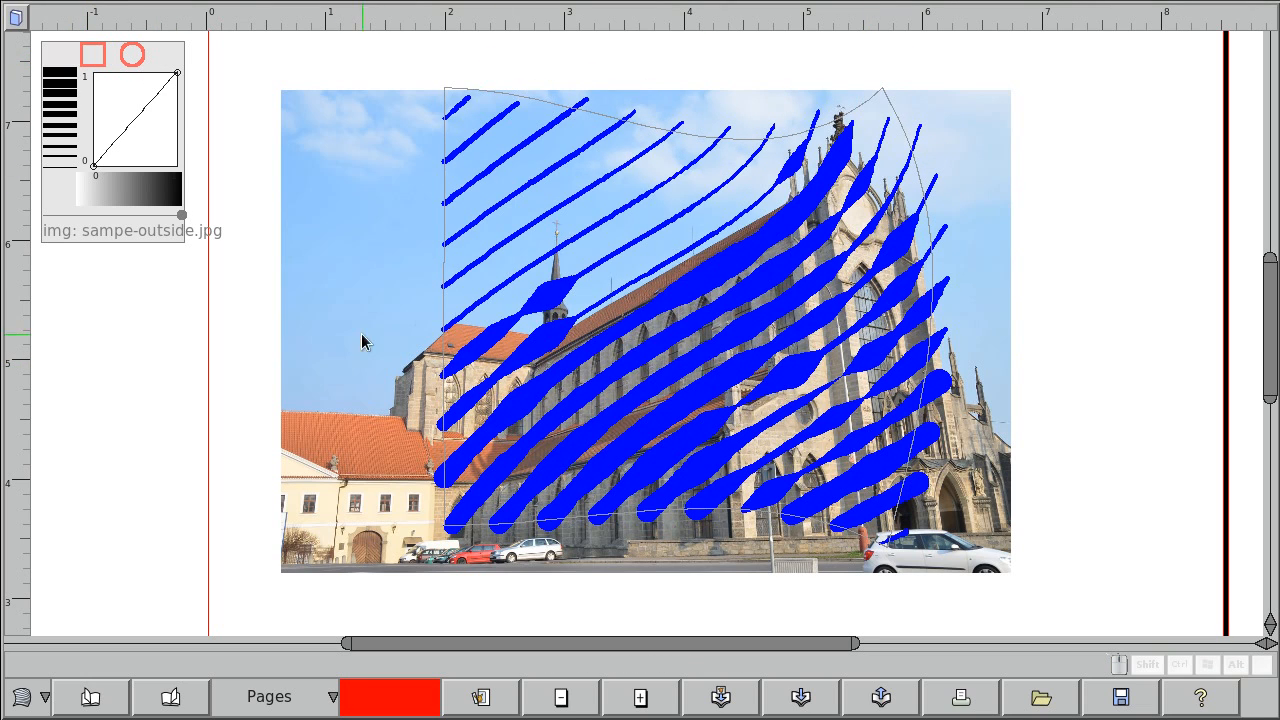
Turn on continuous tracing and reposition the engraving fill and the image so the line thickness follows each move.
{"action": "mouse_move", "coordinate": [676, 338]}
{"action": "left_mouse_down"}
{"action": "mouse_move", "coordinate": [690, 400]}
{"action": "mouse_move", "coordinate": [1000, 320]}
{"action": "mouse_move", "coordinate": [993, 423]}
{"action": "mouse_move", "coordinate": [876, 283]}
{"action": "mouse_move", "coordinate": [749, 286]}
{"action": "left_mouse_up"}
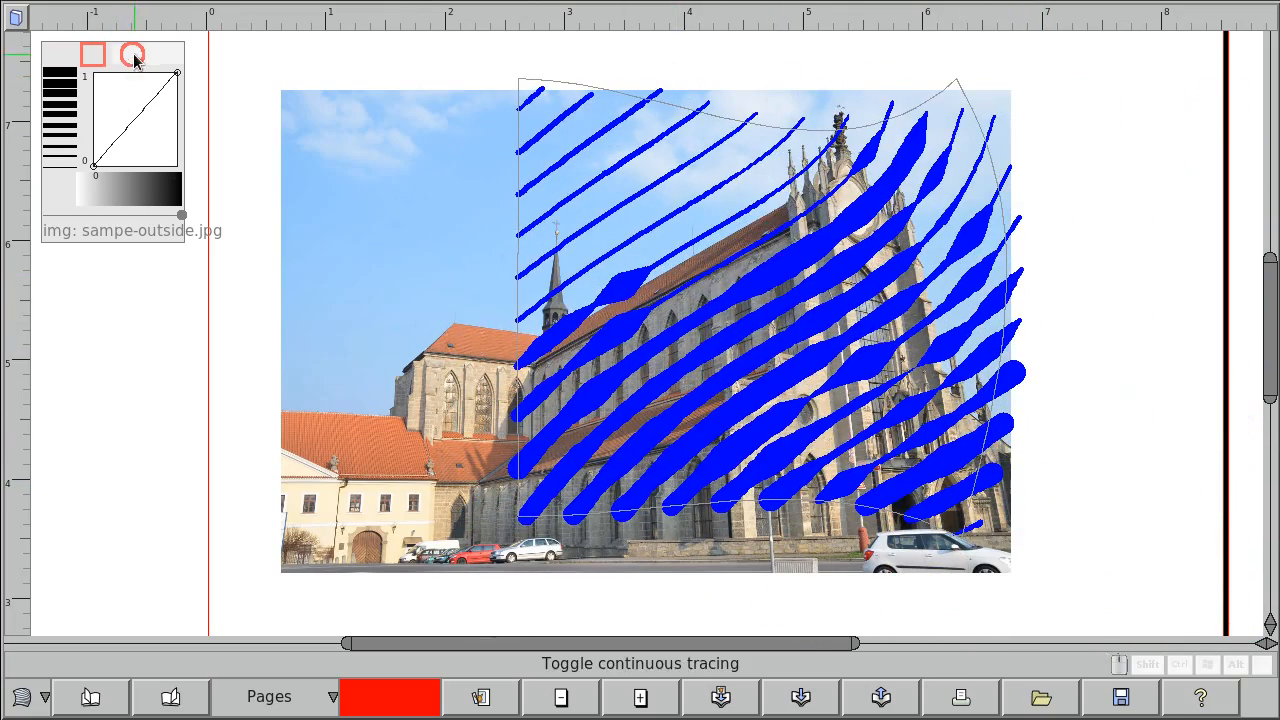
{"action": "left_click", "coordinate": [132, 55]}
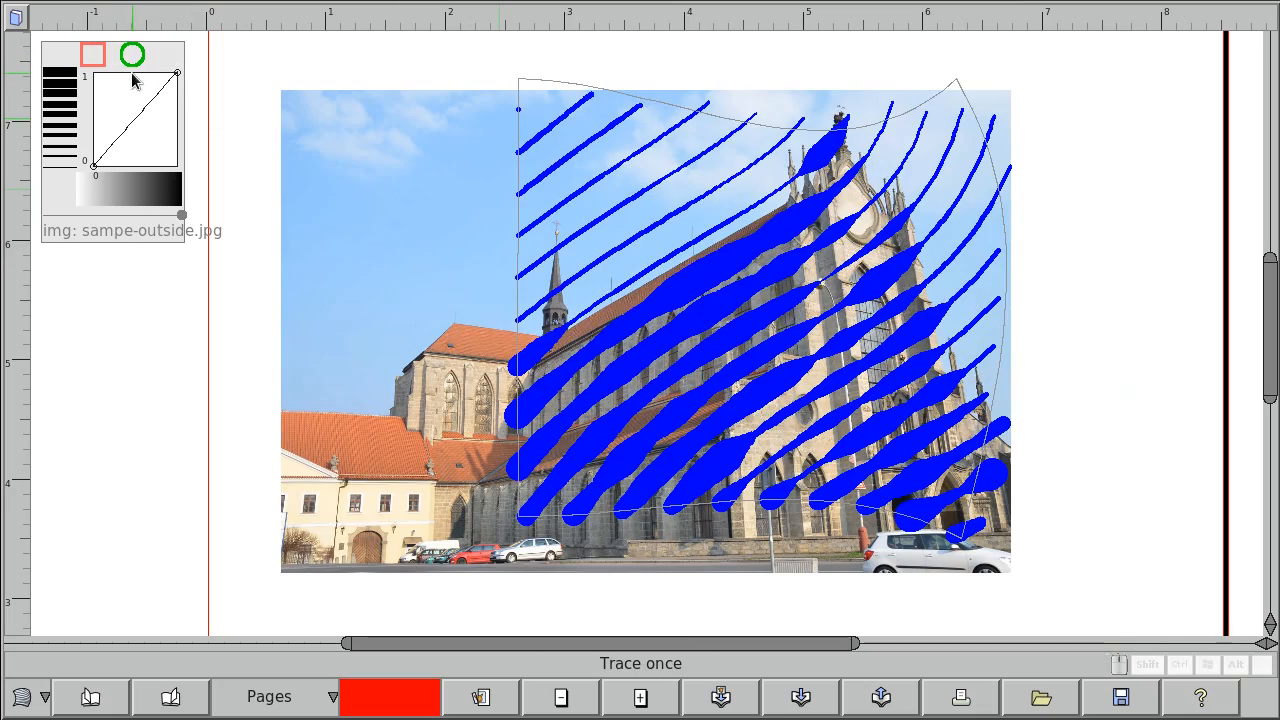
{"action": "left_click_drag", "start_coordinate": [769, 338], "coordinate": [613, 280]}
{"action": "mouse_move", "coordinate": [329, 340]}
{"action": "left_mouse_down"}
{"action": "mouse_move", "coordinate": [314, 383]}
{"action": "mouse_move", "coordinate": [289, 274]}
{"action": "mouse_move", "coordinate": [309, 307]}
{"action": "left_mouse_up"}
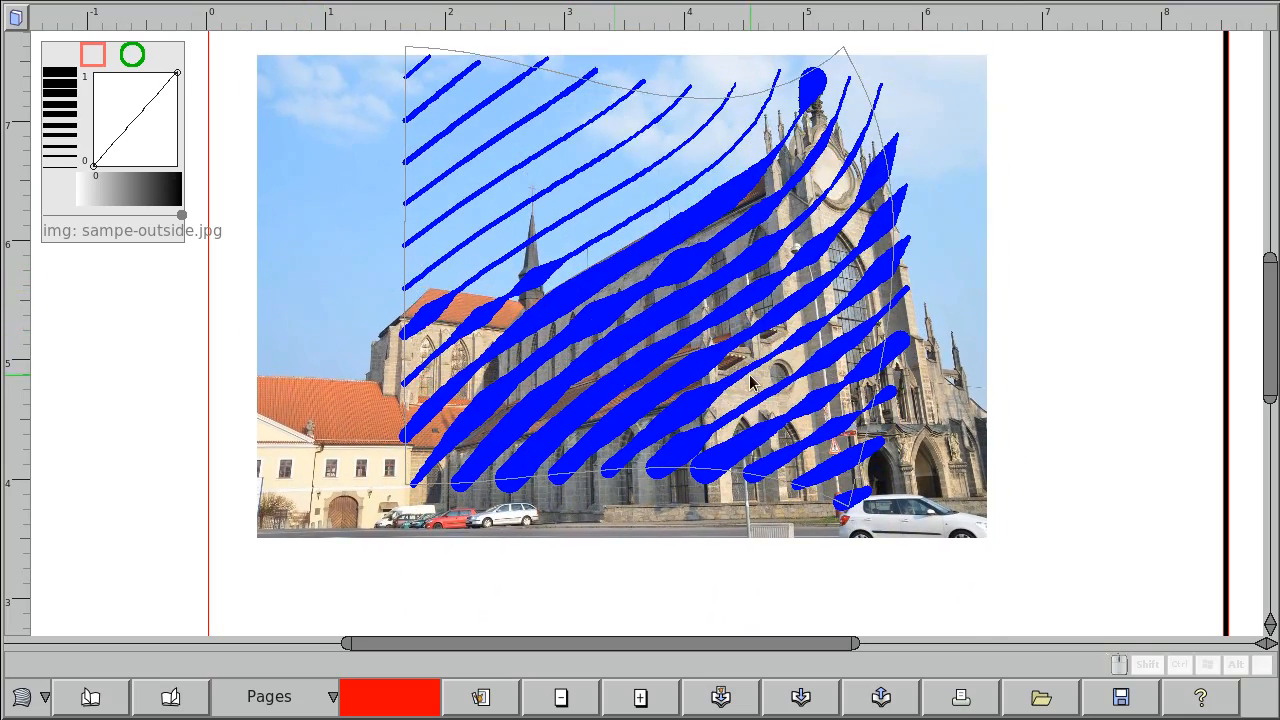
{"action": "left_click_drag", "start_coordinate": [697, 361], "coordinate": [669, 368]}
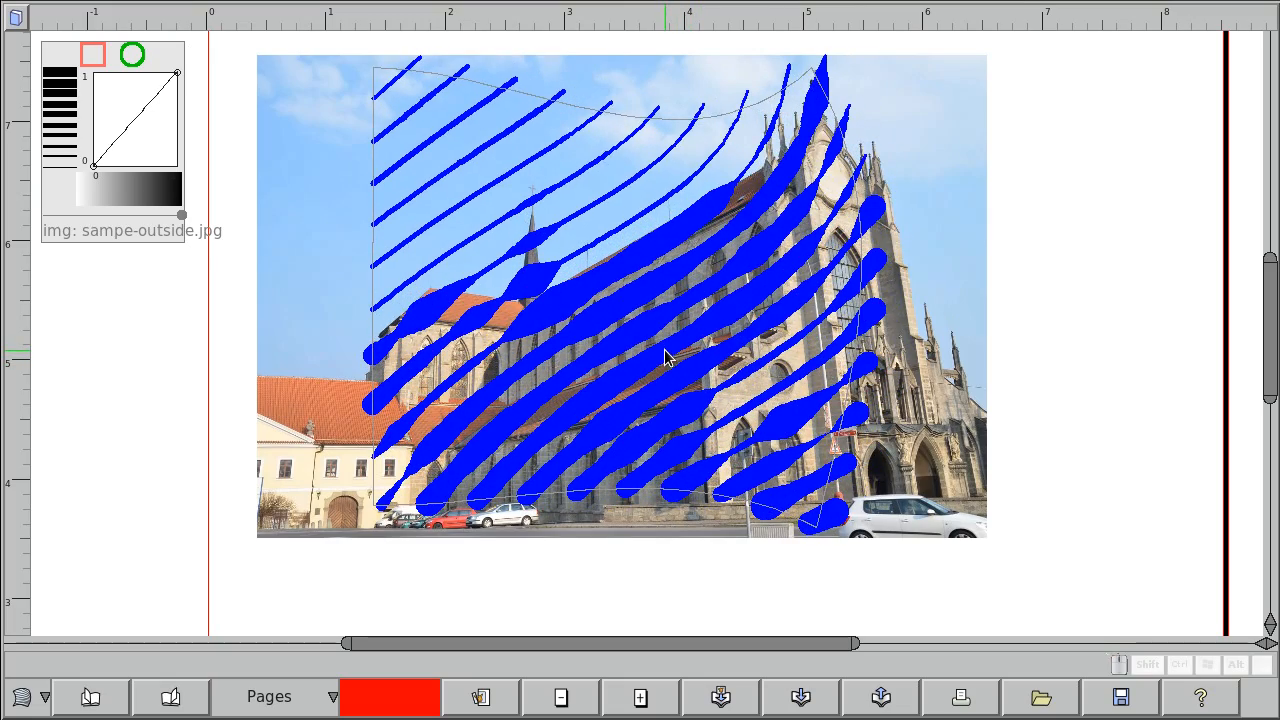
Rotate the fill's lines to run steeply down to the right and shift the fill across the church image.
{"action": "key", "text": "r"}
{"action": "mouse_move", "coordinate": [642, 340]}
{"action": "left_mouse_down"}
{"action": "mouse_move", "coordinate": [651, 354]}
{"action": "mouse_move", "coordinate": [702, 345]}
{"action": "mouse_move", "coordinate": [690, 253]}
{"action": "left_mouse_up"}
{"action": "scroll", "coordinate": [690, 253], "scroll_direction": "up", "scroll_amount": 2}
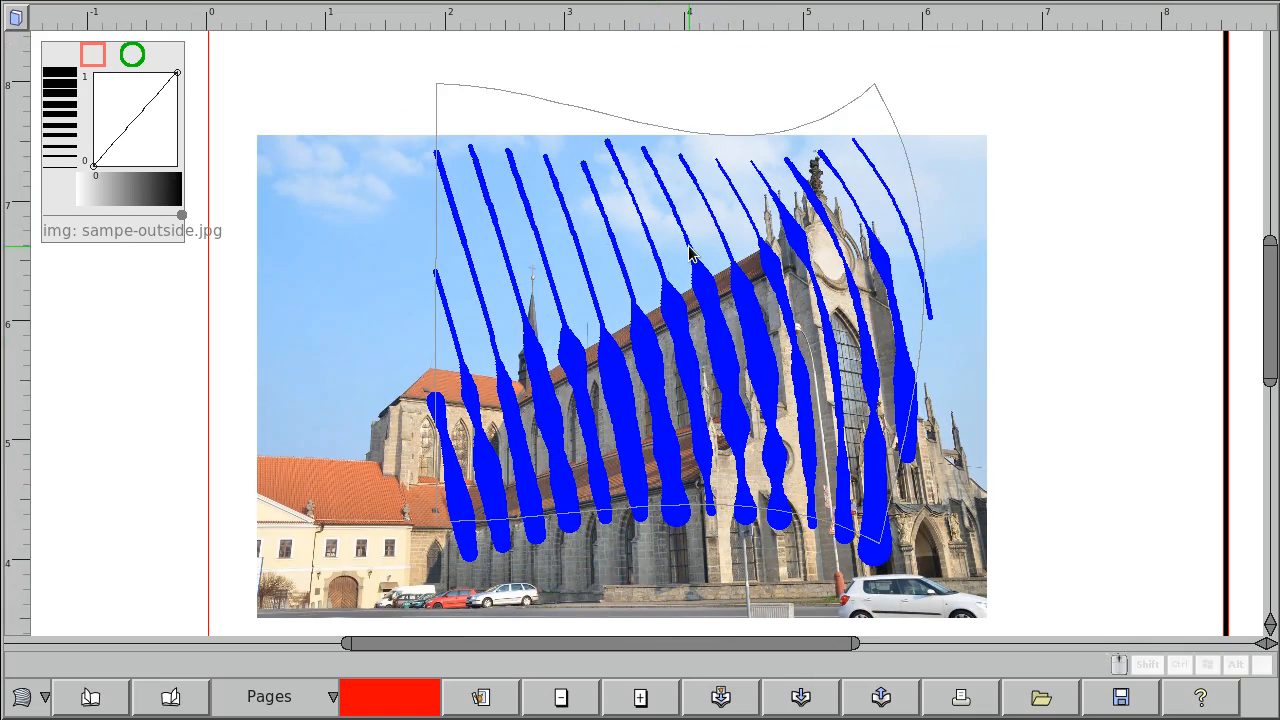
{"action": "mouse_move", "coordinate": [684, 345]}
{"action": "left_mouse_down"}
{"action": "mouse_move", "coordinate": [558, 352]}
{"action": "mouse_move", "coordinate": [570, 370]}
{"action": "left_mouse_up"}
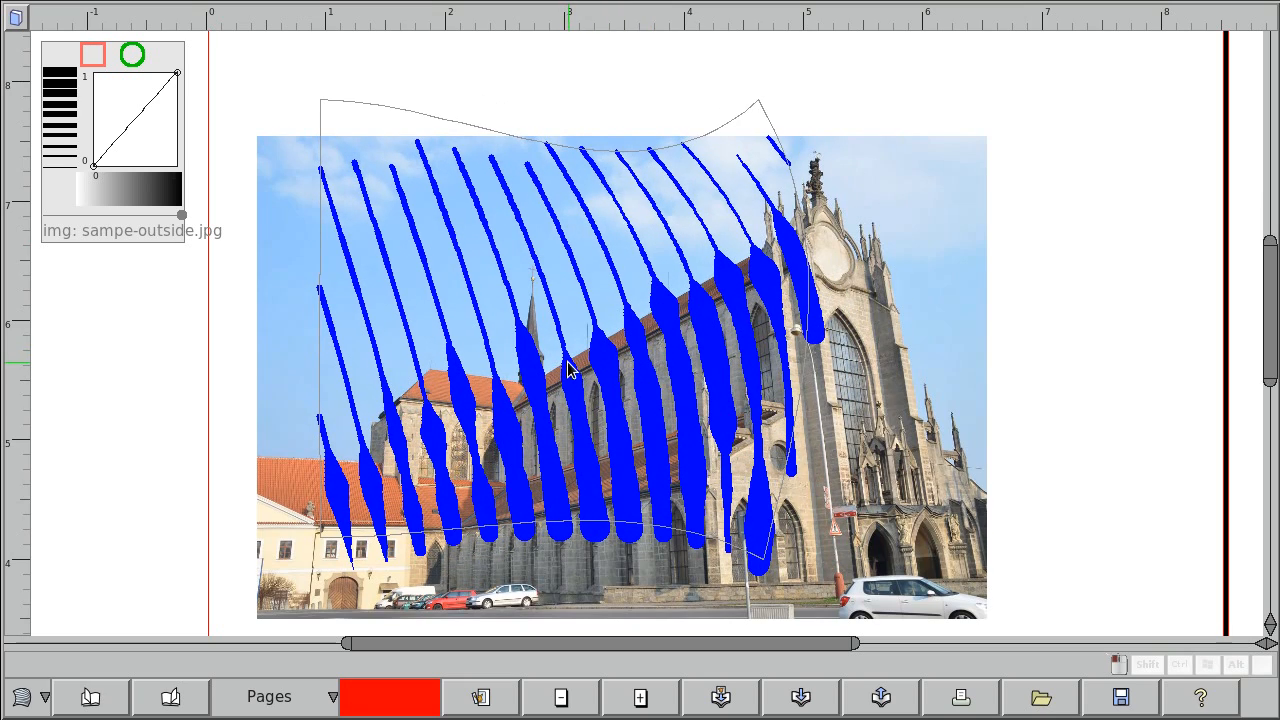
{"action": "left_click_drag", "start_coordinate": [592, 437], "coordinate": [592, 443]}
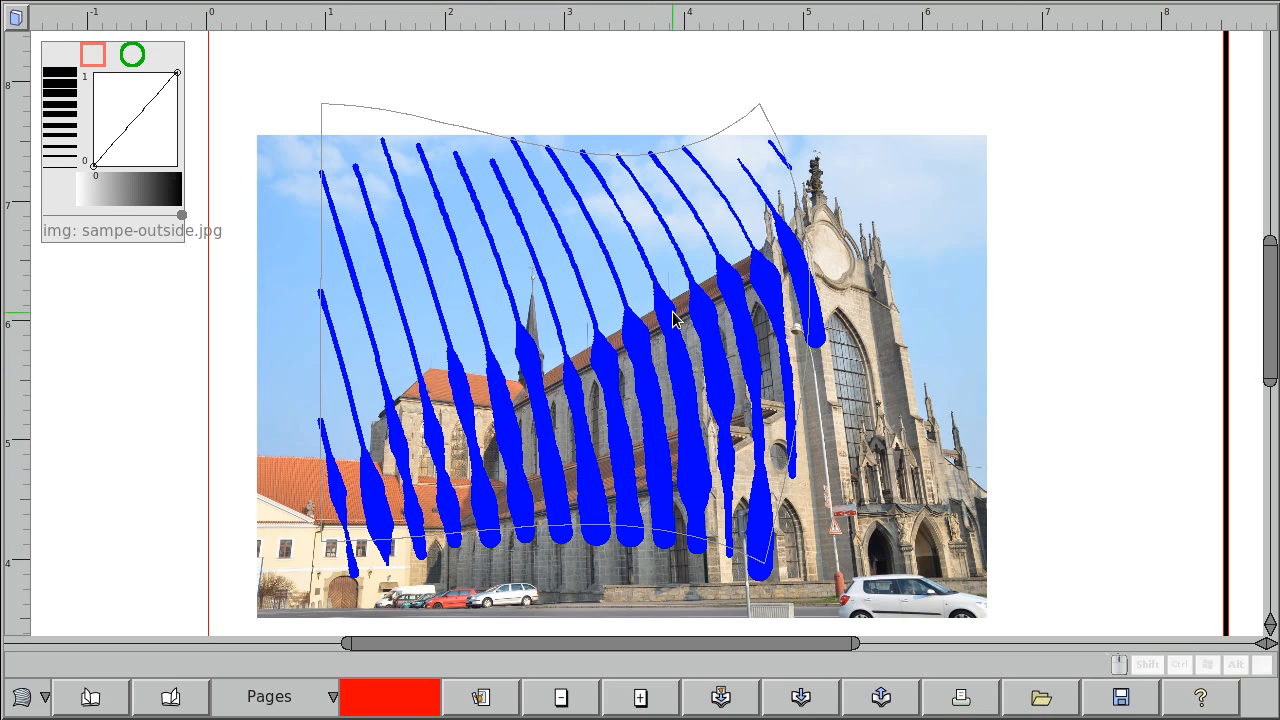
{"action": "left_click_drag", "start_coordinate": [648, 476], "coordinate": [671, 477]}
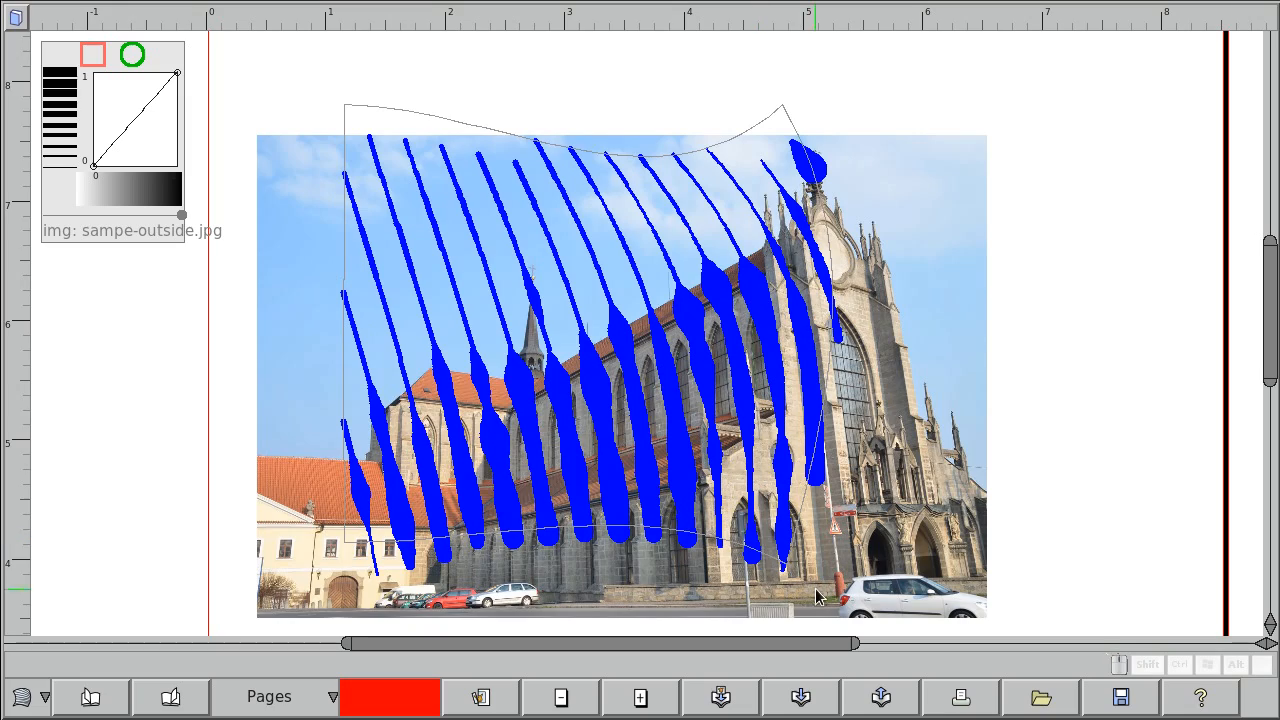
Switch to Mesh mode and stretch the warp mesh's two right corners outward past the right edge of the image.
{"action": "right_click", "coordinate": [682, 428]}
{"action": "left_click", "coordinate": [506, 469]}
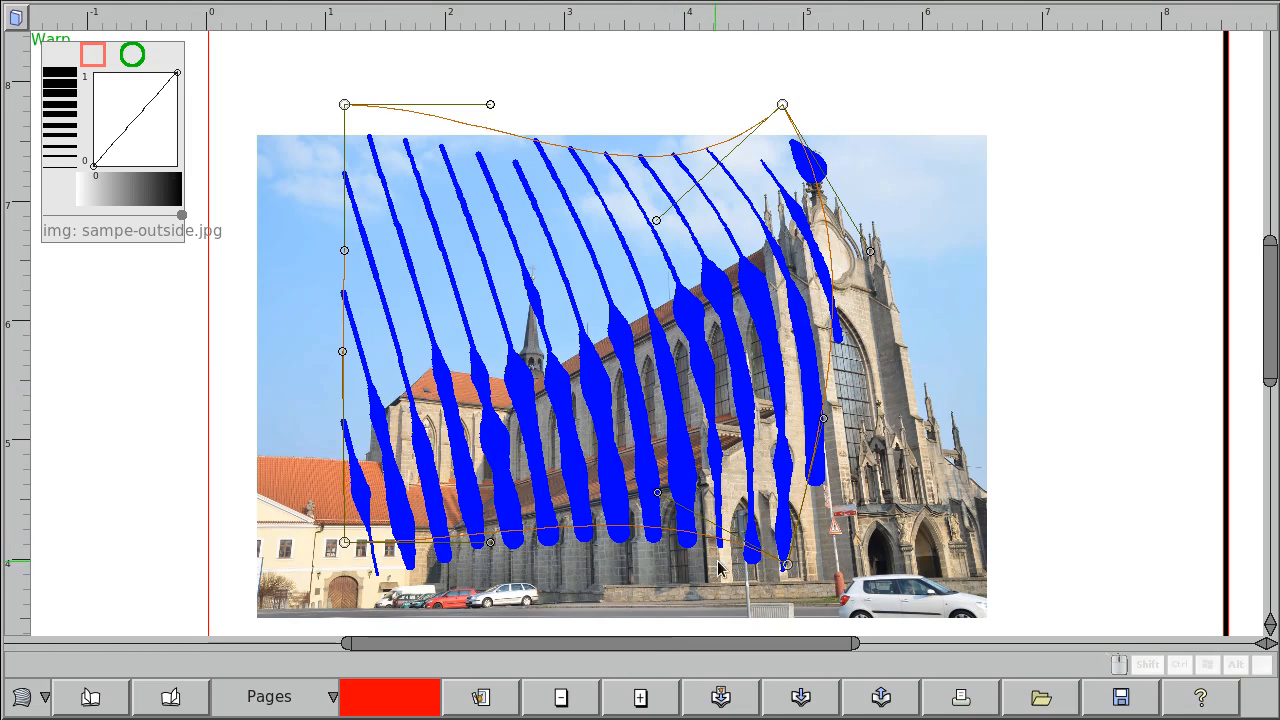
{"action": "left_click_drag", "start_coordinate": [787, 566], "coordinate": [1011, 620]}
{"action": "left_click_drag", "start_coordinate": [784, 104], "coordinate": [994, 58]}
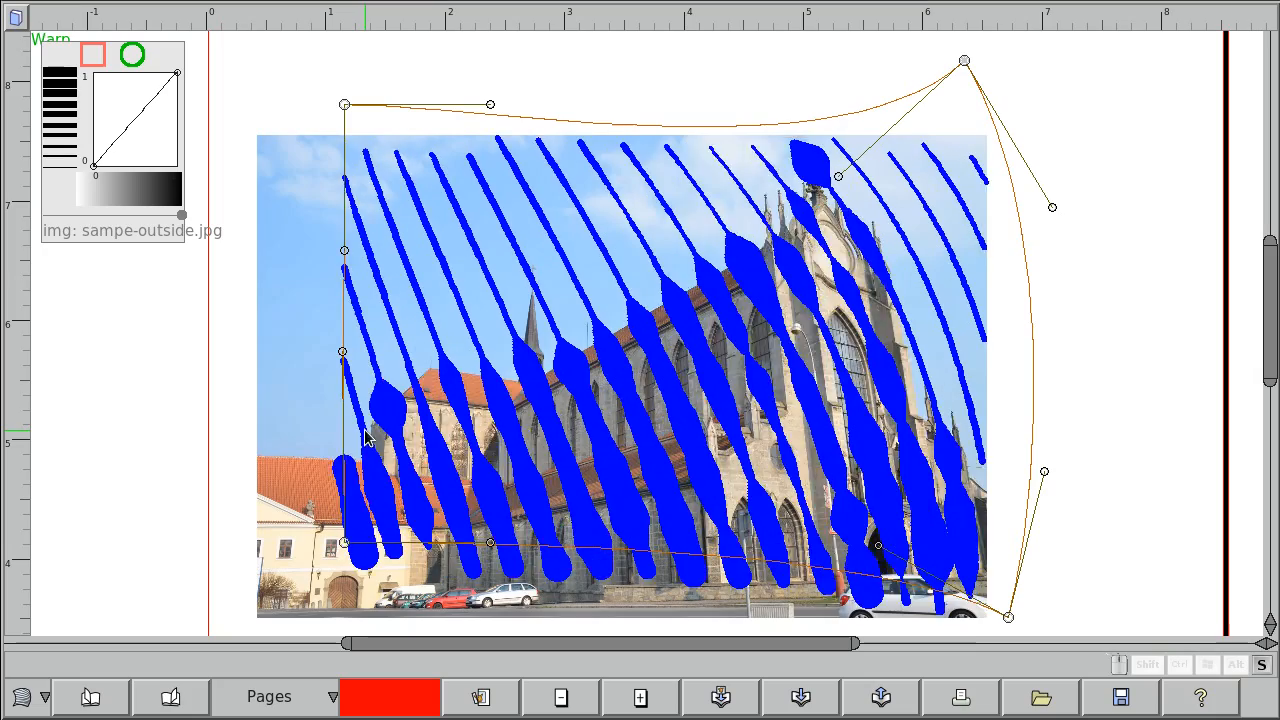
Tighten the spacing of the engraving lines considerably and fade out the background church image.
{"action": "scroll", "coordinate": [365, 437], "scroll_direction": "up", "scroll_amount": 5}
{"action": "scroll", "coordinate": [365, 437], "scroll_direction": "up", "scroll_amount": 3}
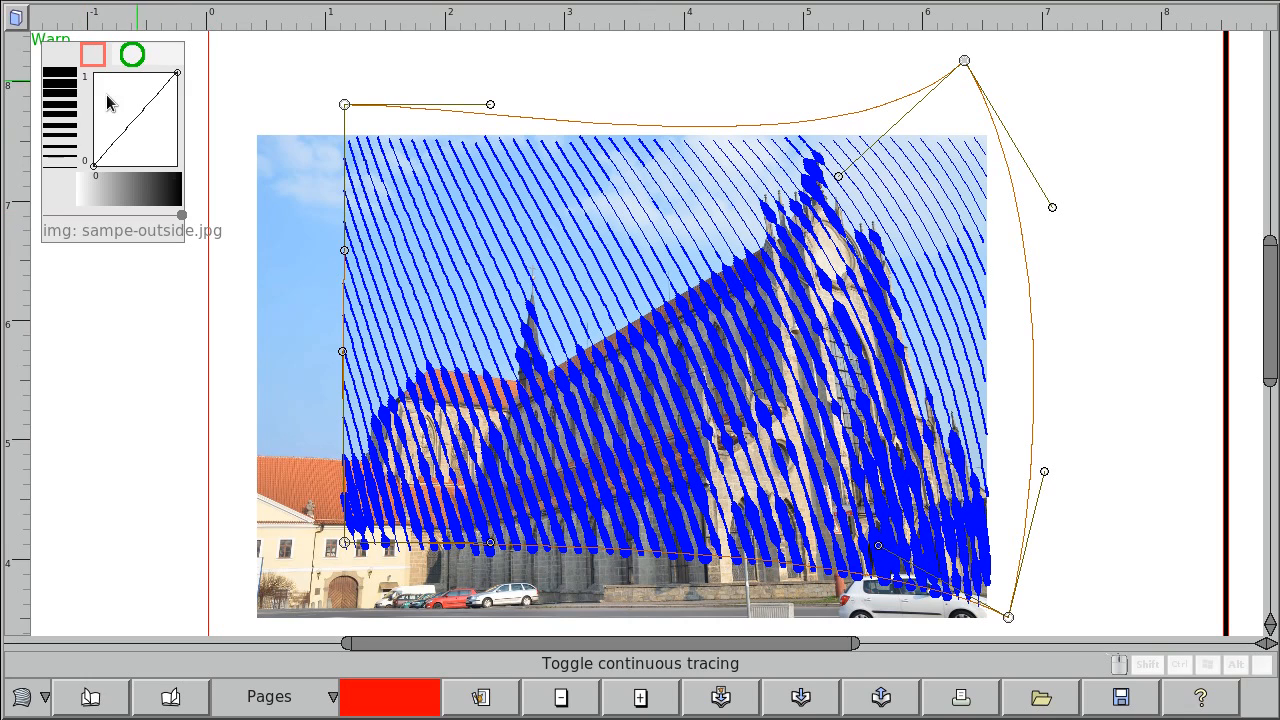
{"action": "mouse_move", "coordinate": [170, 217]}
{"action": "left_mouse_down"}
{"action": "mouse_move", "coordinate": [72, 209]}
{"action": "mouse_move", "coordinate": [122, 222]}
{"action": "mouse_move", "coordinate": [59, 222]}
{"action": "left_mouse_up"}
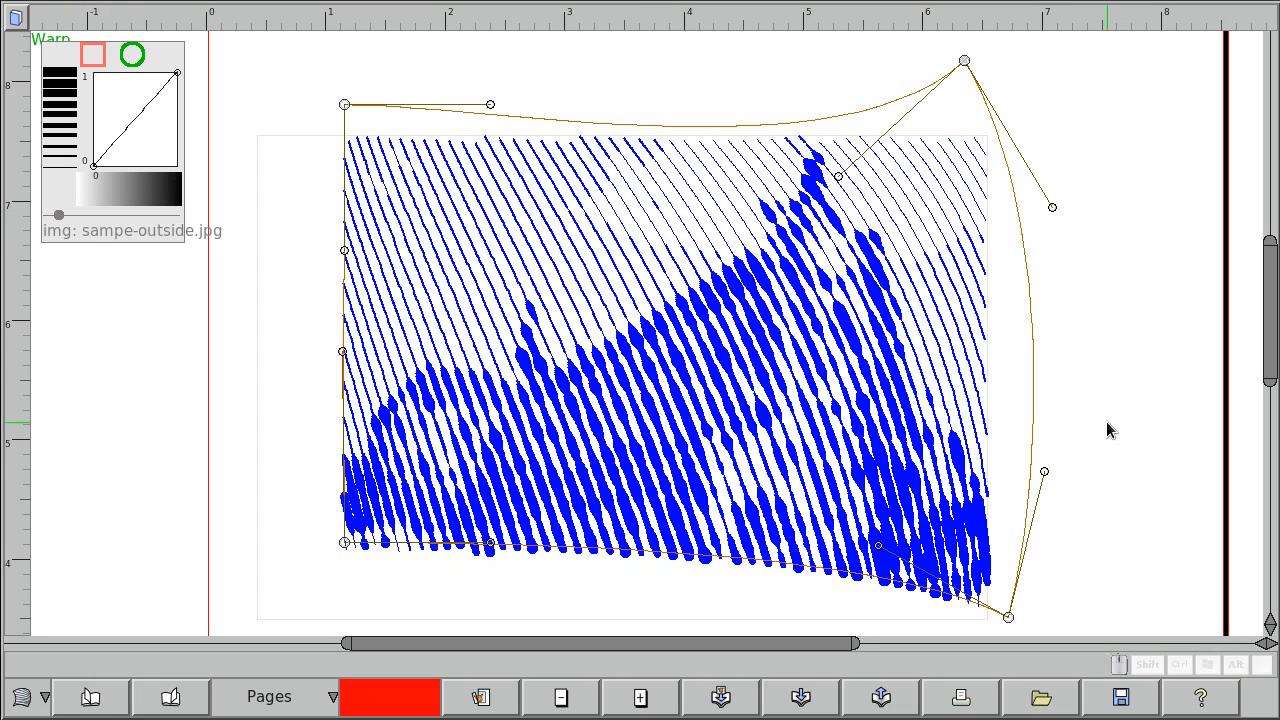
Raise the mesh's lower-right edge handle and bend the tracing curve upward with a new point to thicken the lines.
{"action": "mouse_move", "coordinate": [1043, 471]}
{"action": "left_mouse_down"}
{"action": "mouse_move", "coordinate": [1063, 398]}
{"action": "mouse_move", "coordinate": [1109, 398]}
{"action": "mouse_move", "coordinate": [1009, 343]}
{"action": "mouse_move", "coordinate": [1052, 428]}
{"action": "left_mouse_up"}
{"action": "mouse_move", "coordinate": [129, 126]}
{"action": "left_mouse_down"}
{"action": "mouse_move", "coordinate": [150, 152]}
{"action": "mouse_move", "coordinate": [106, 110]}
{"action": "mouse_move", "coordinate": [130, 130]}
{"action": "mouse_move", "coordinate": [169, 120]}
{"action": "mouse_move", "coordinate": [129, 88]}
{"action": "mouse_move", "coordinate": [124, 124]}
{"action": "left_mouse_up"}
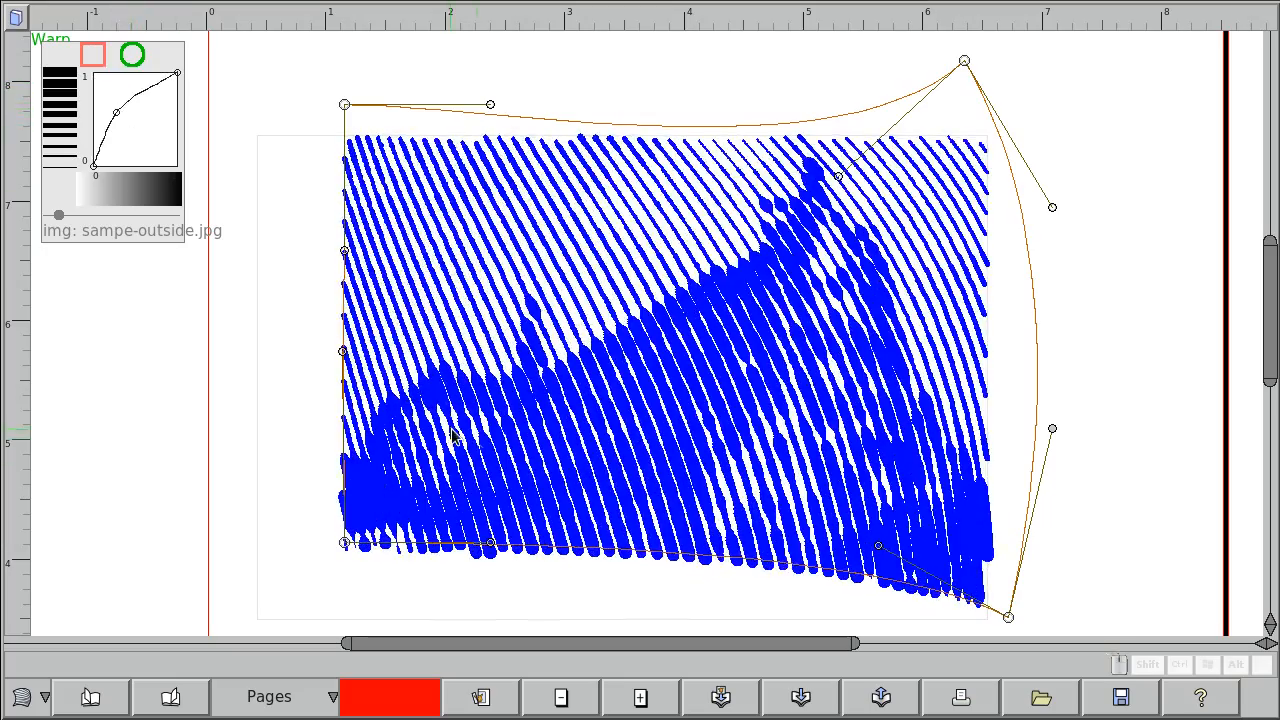
{"action": "scroll", "coordinate": [549, 414], "scroll_direction": "up", "scroll_amount": 3}
{"action": "scroll", "coordinate": [550, 260], "scroll_direction": "up", "scroll_amount": 3}
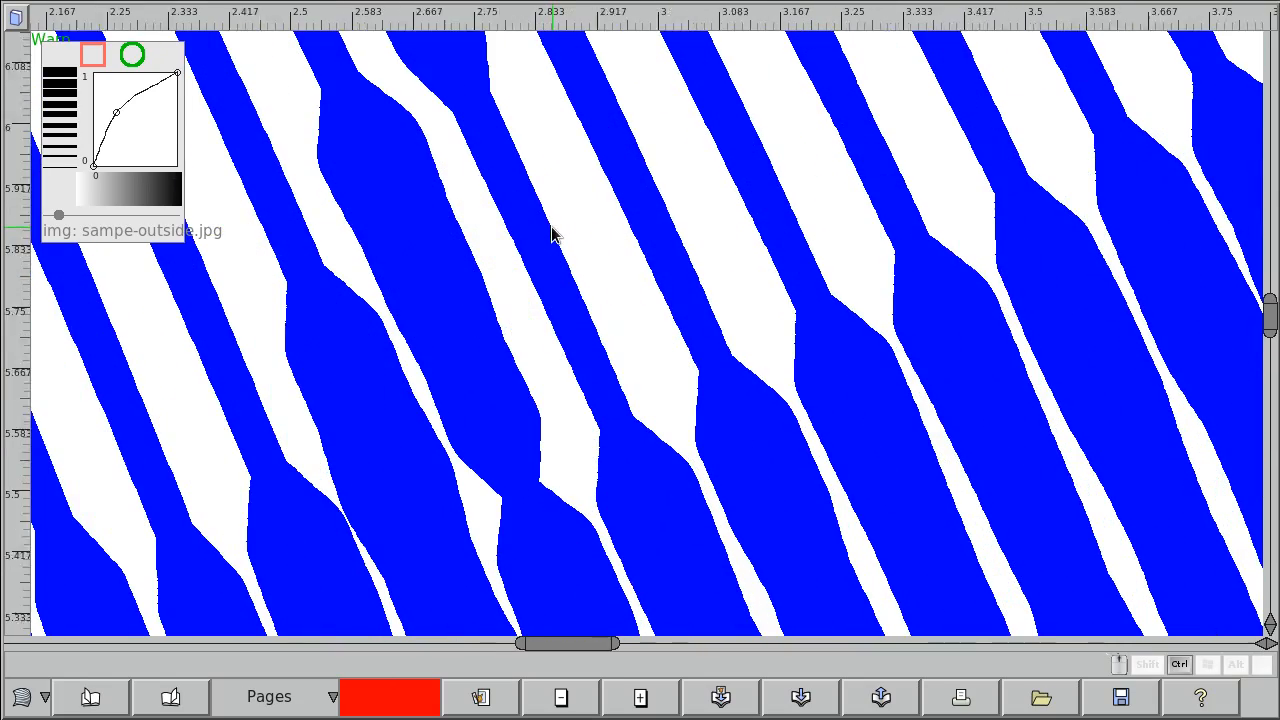
{"action": "scroll", "coordinate": [551, 232], "scroll_direction": "up", "scroll_amount": 3}
{"action": "scroll", "coordinate": [452, 214], "scroll_direction": "down", "scroll_amount": 8}
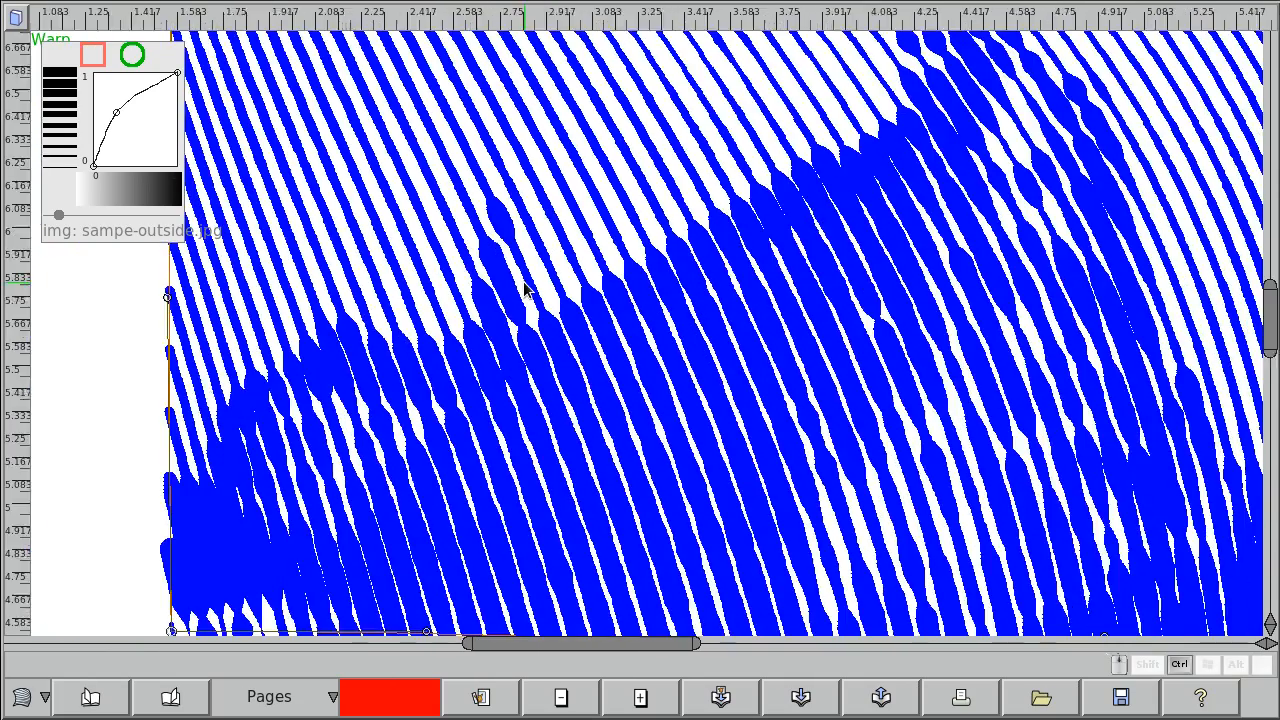